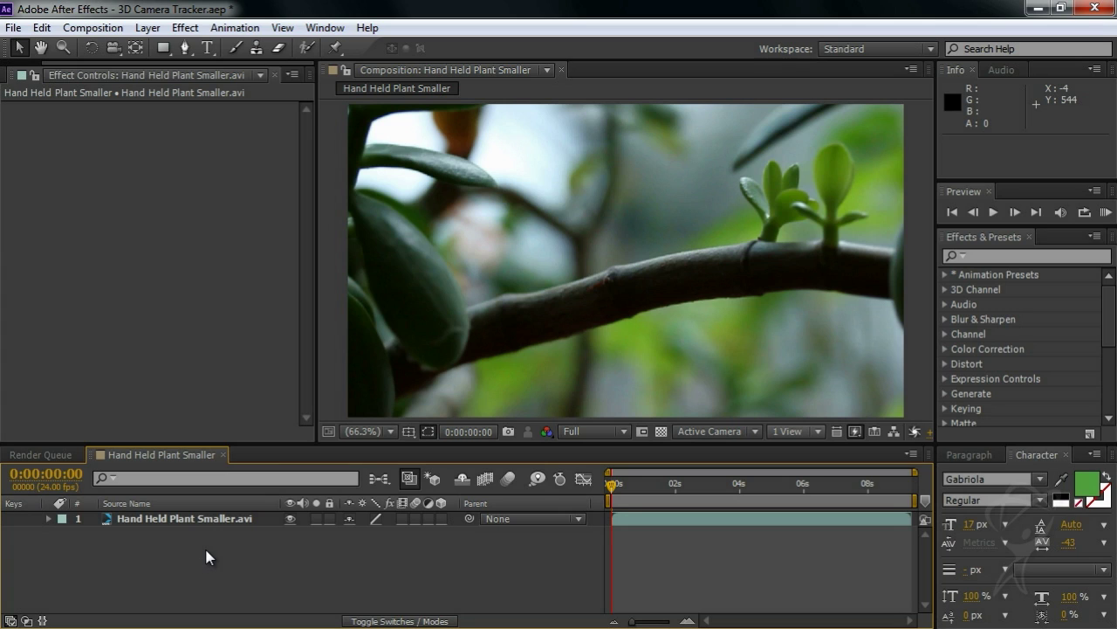
Select the Hand Held Plant Smaller.avi layer and scrub through the plant footage
click(231, 521)
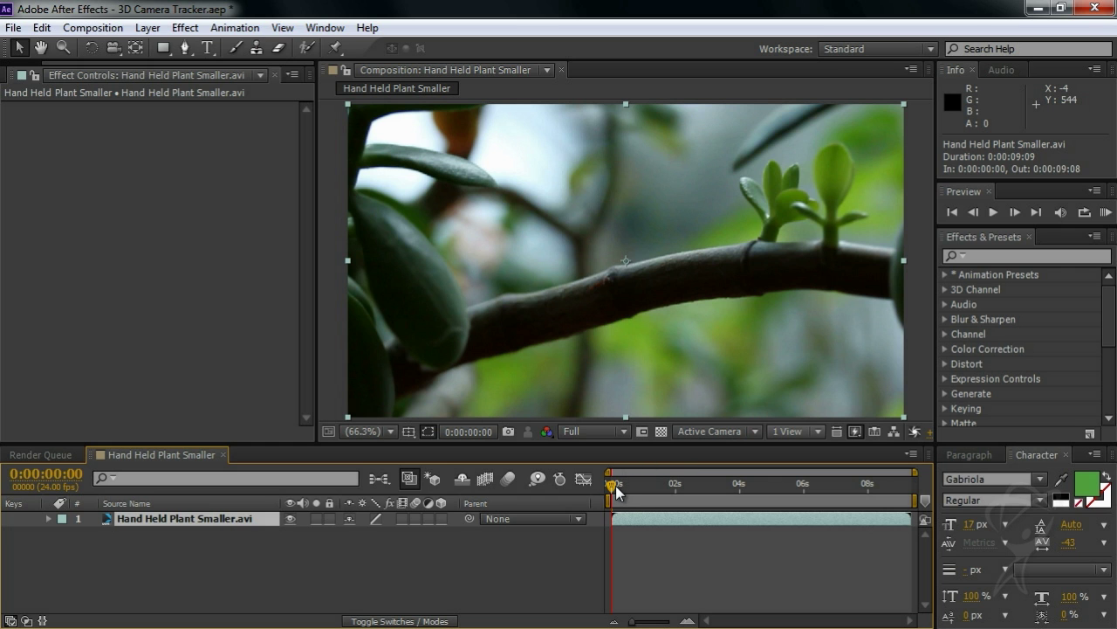
drag(613, 485, 570, 495)
Run Animation > Track Camera on the plant clip to analyze and solve the 3D camera
click(251, 29)
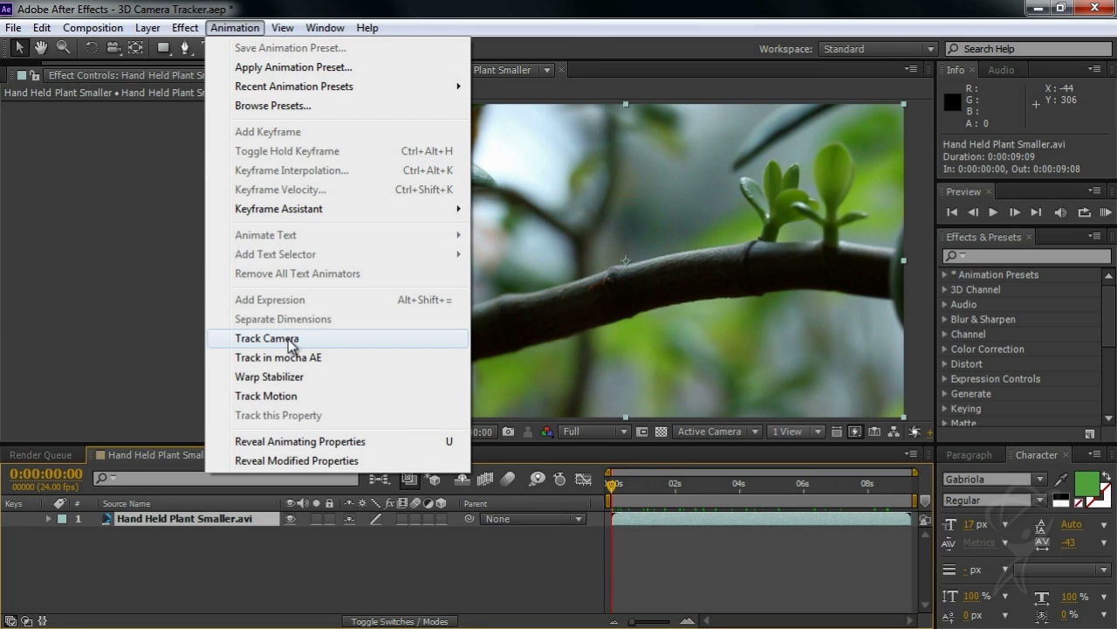
click(267, 337)
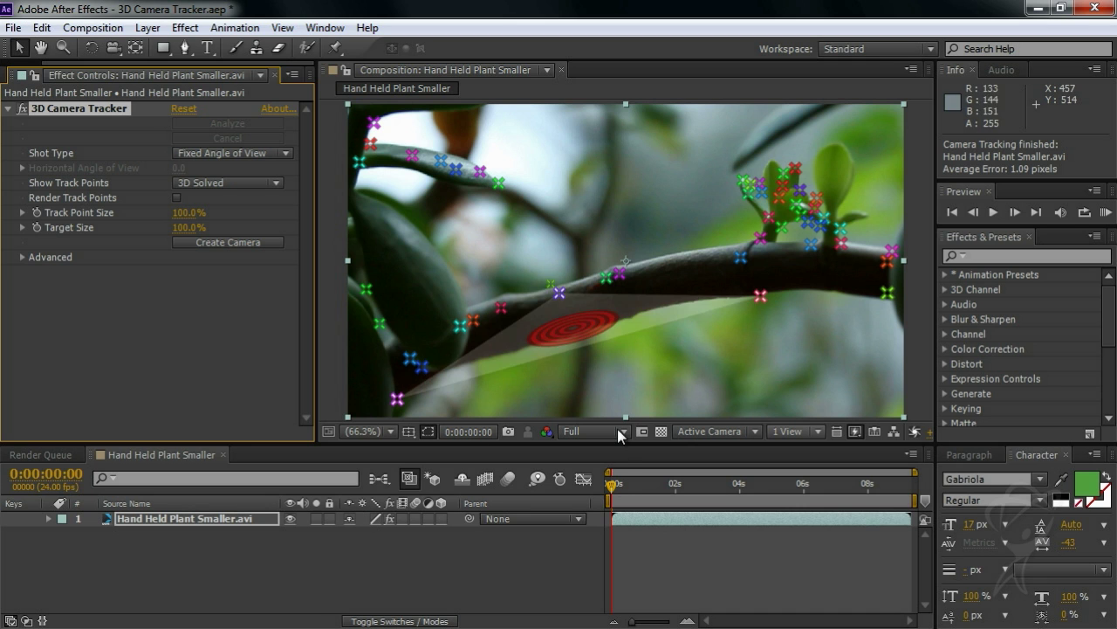
mouse_move(612, 484)
mouse_down()
mouse_move(900, 485)
mouse_move(595, 486)
mouse_up()
click(189, 212)
text(200)
key(Return)
key(ctrl+z)
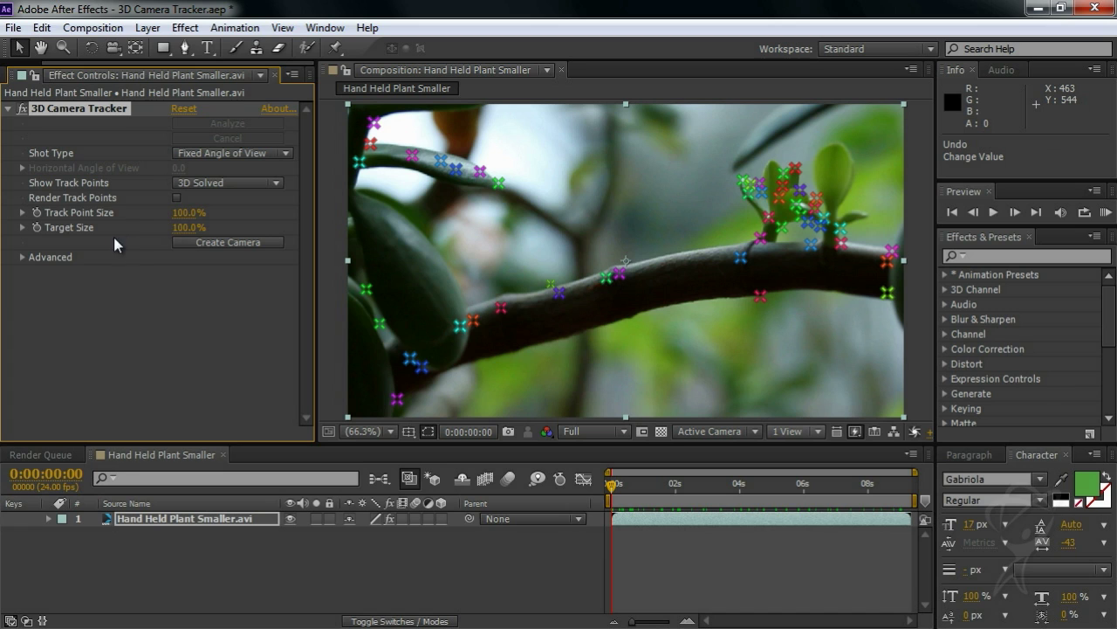
click(175, 198)
key(KP_0)
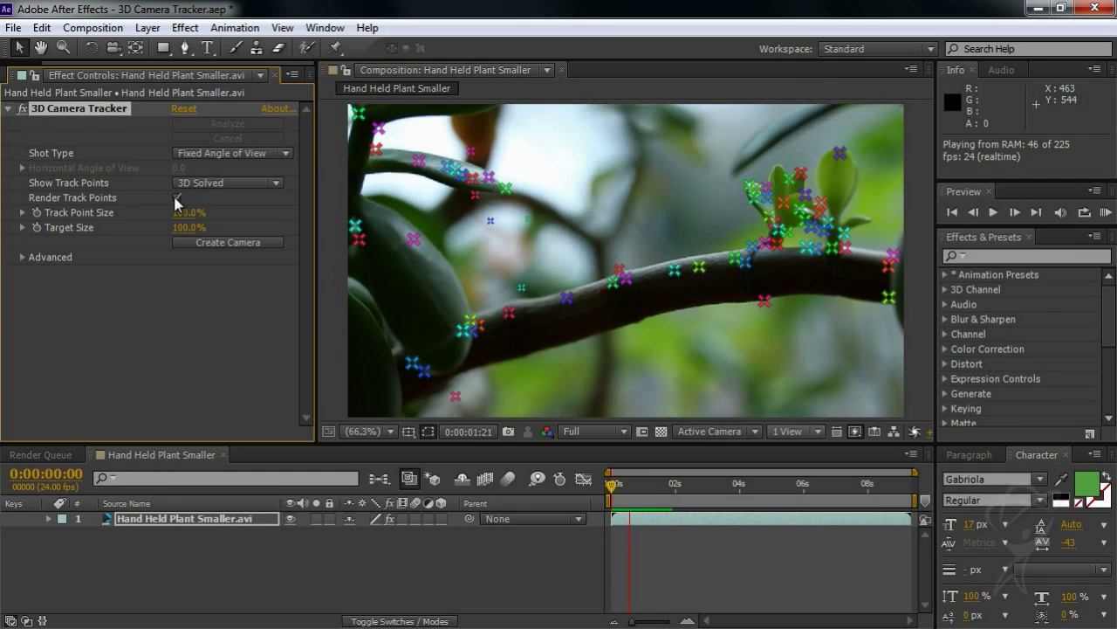
key(space)
click(176, 199)
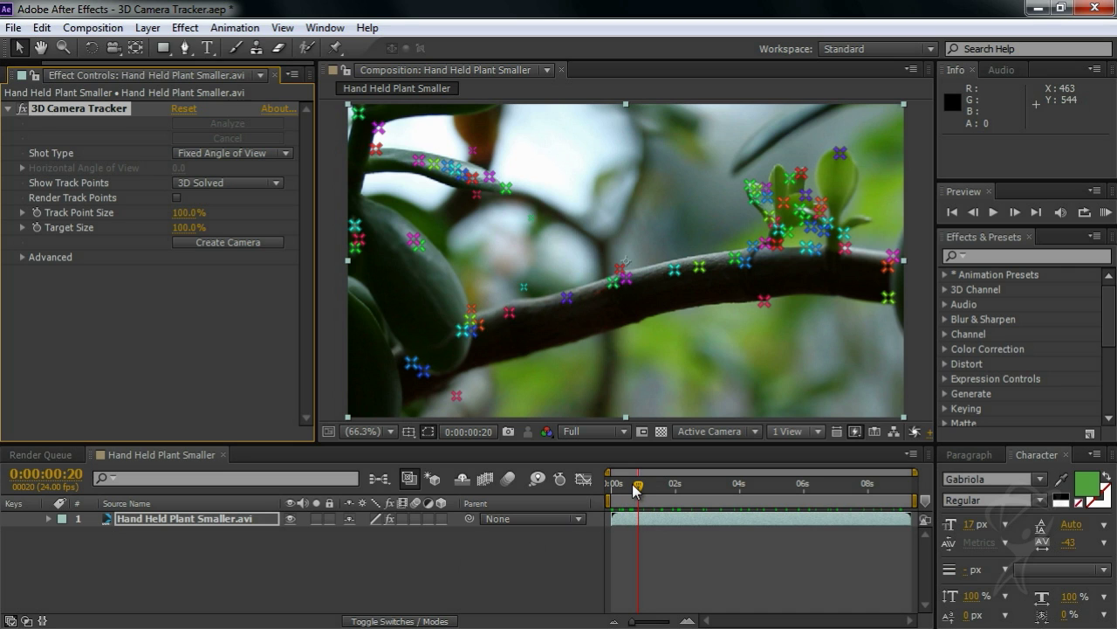
drag(638, 485, 601, 494)
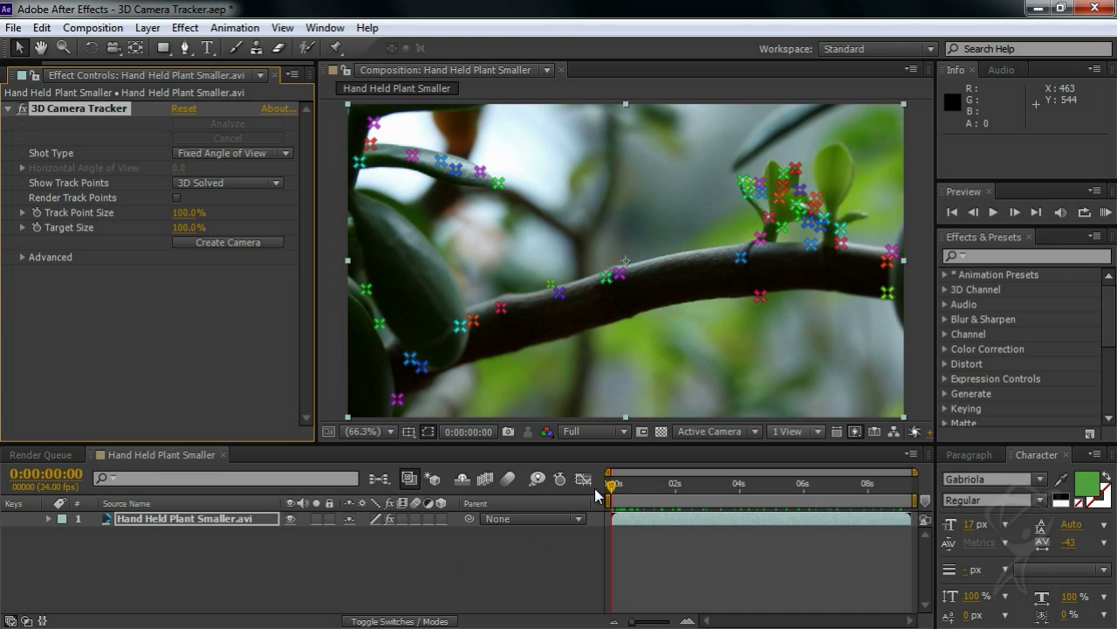
Define a plane by selecting three track points on the branch
click(598, 494)
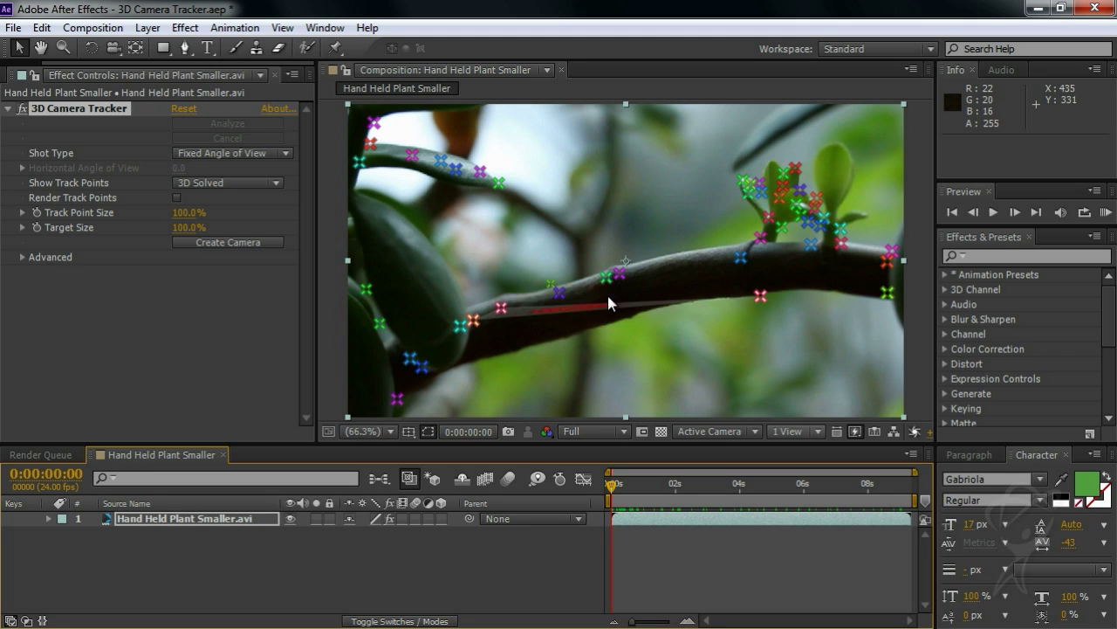
mouse_move(625, 262)
mouse_down()
mouse_move(554, 259)
mouse_move(458, 330)
mouse_move(641, 314)
mouse_up()
click(641, 314)
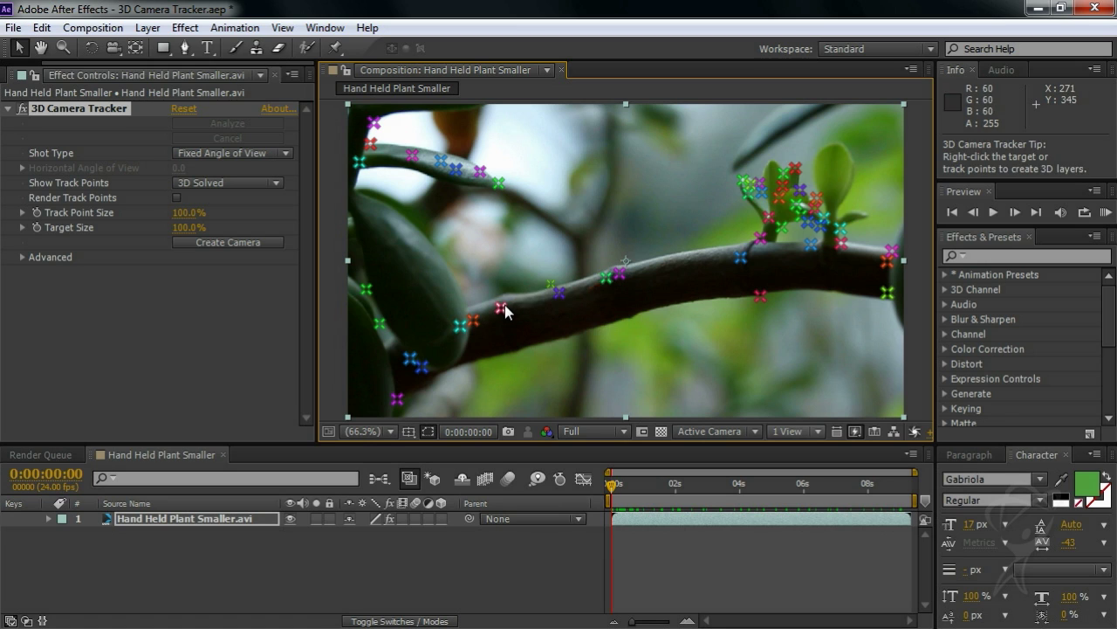
click(501, 308)
shift+click(480, 172)
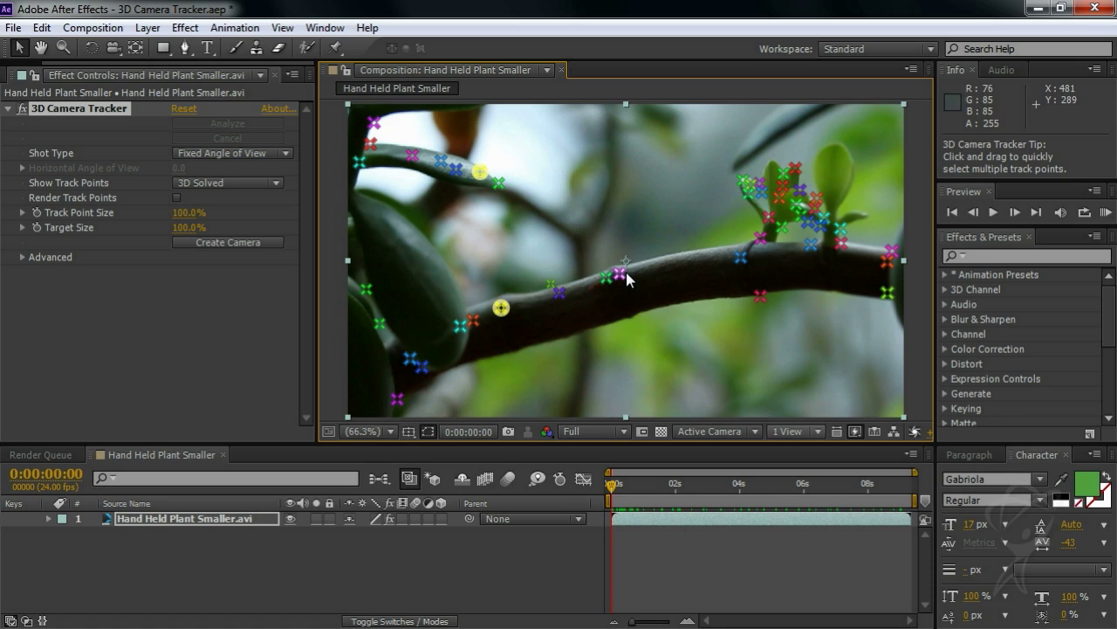
shift+click(620, 274)
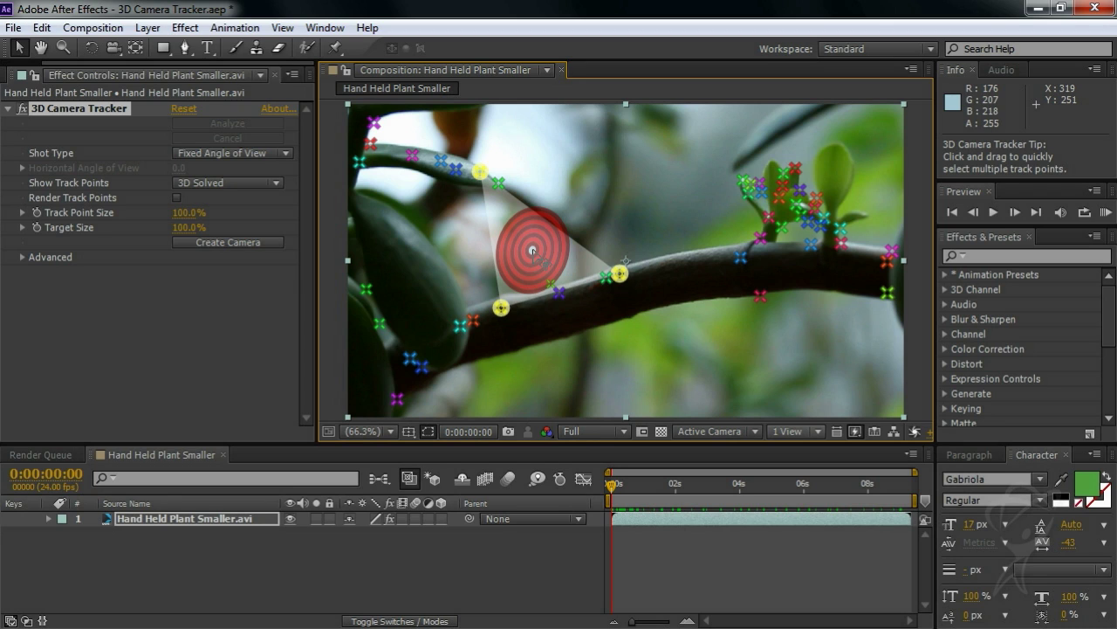
Move the target onto the lower-left branch point and set Target Size to 98.5%
drag(534, 252, 511, 306)
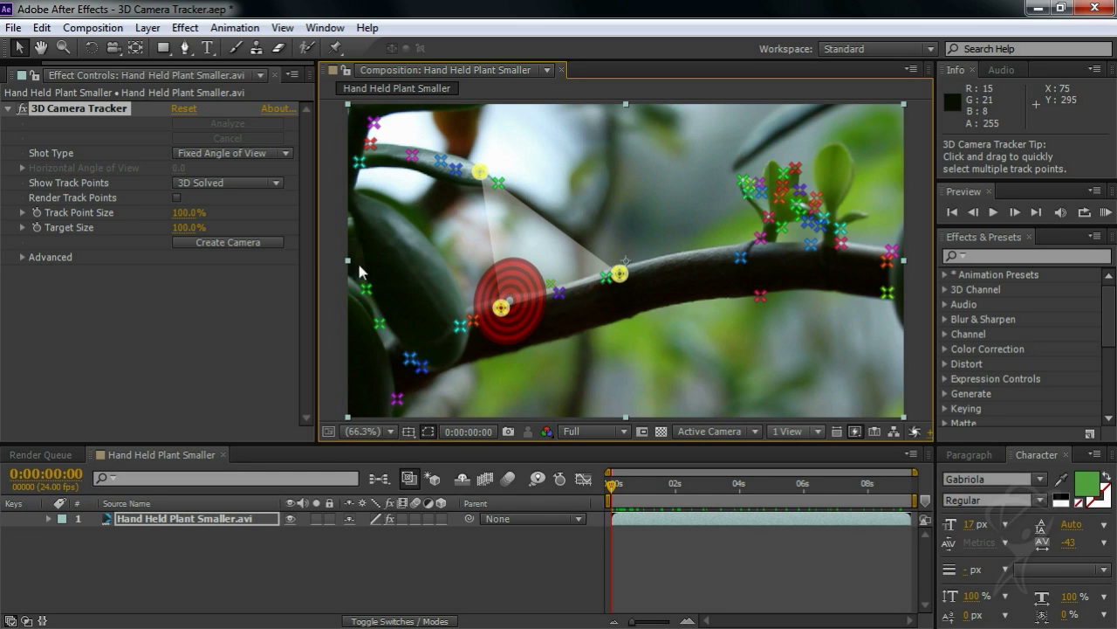
drag(187, 228, 218, 227)
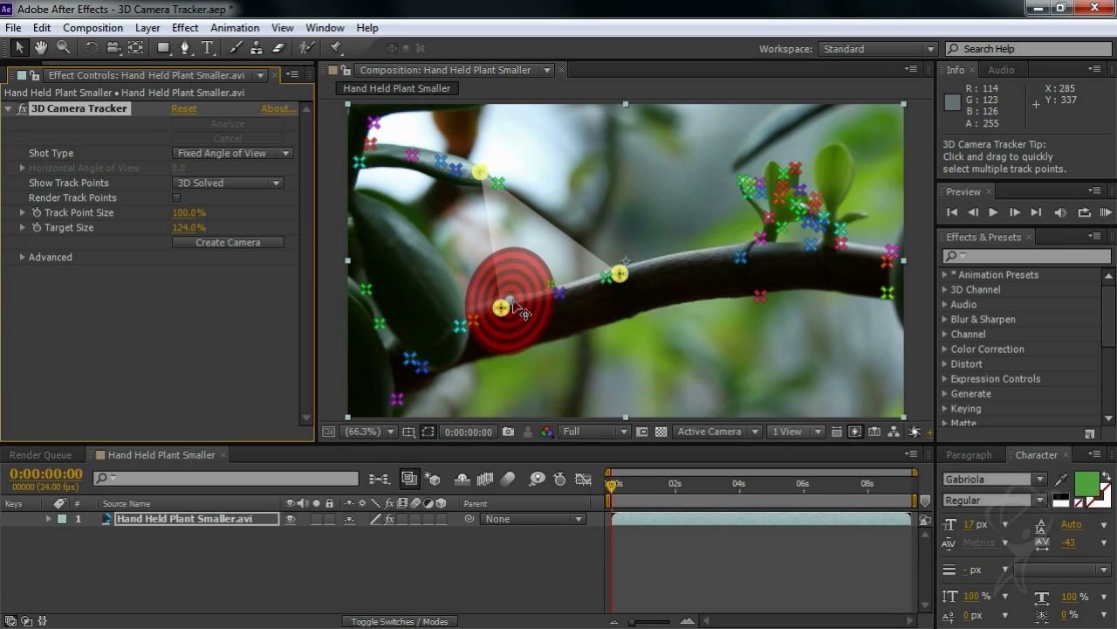
drag(522, 307, 491, 298)
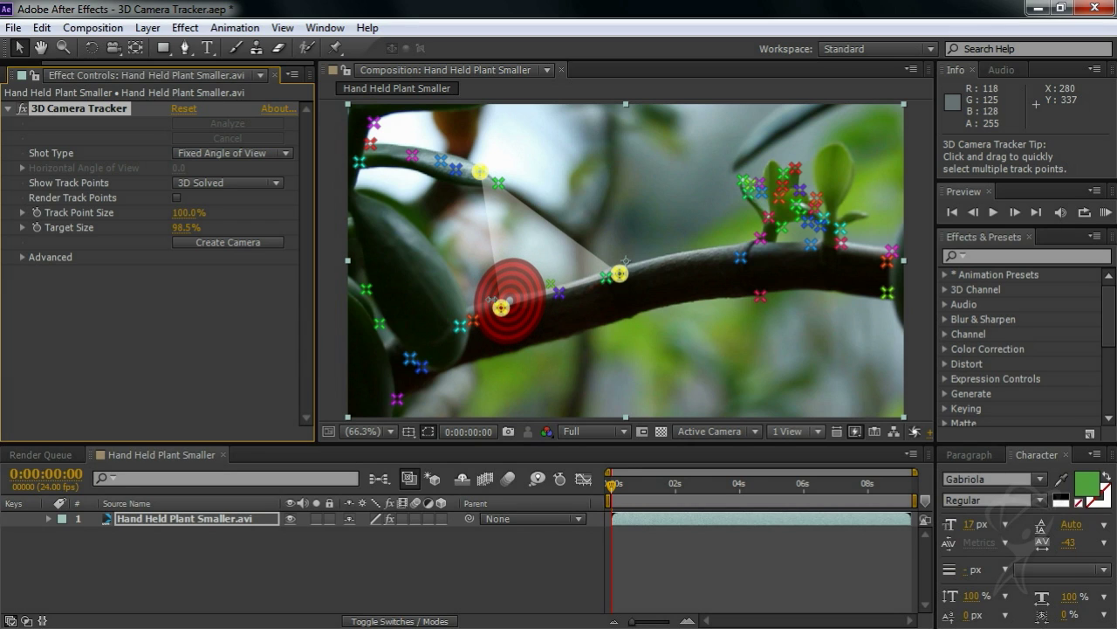
Use Create Text and Camera at the target to add a Text layer and 3D Tracker Camera
right_click(509, 300)
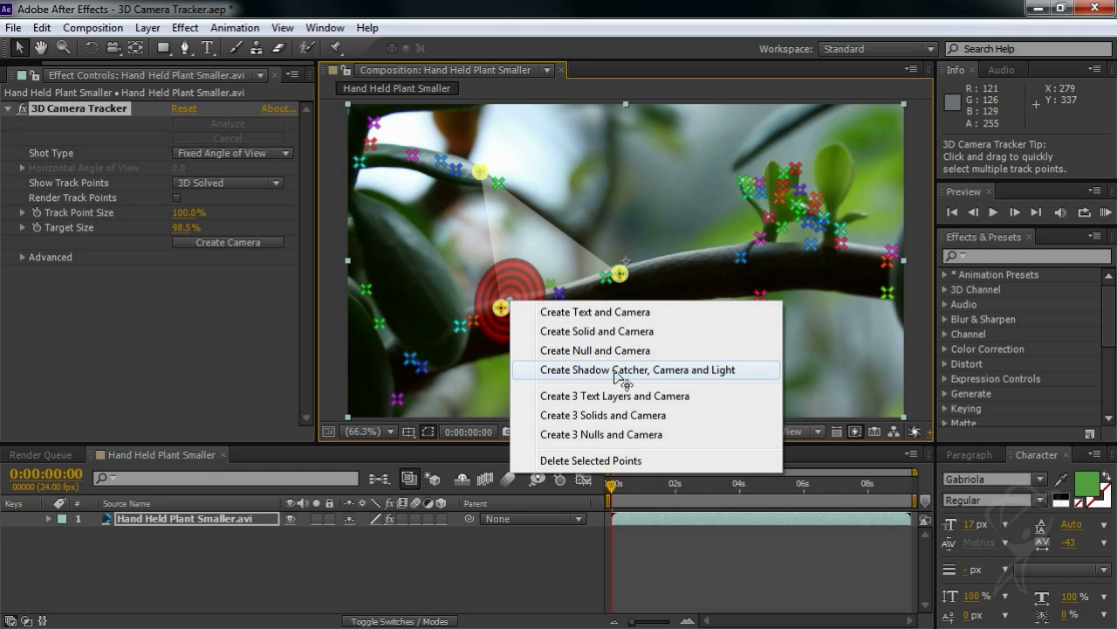
click(617, 313)
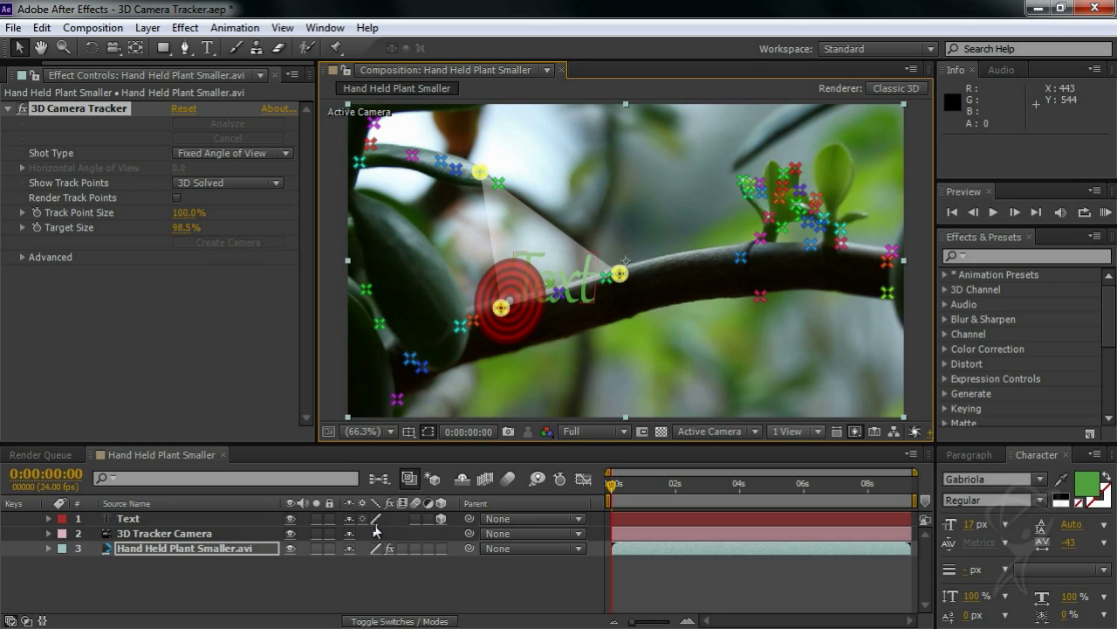
key(F2)
click(250, 533)
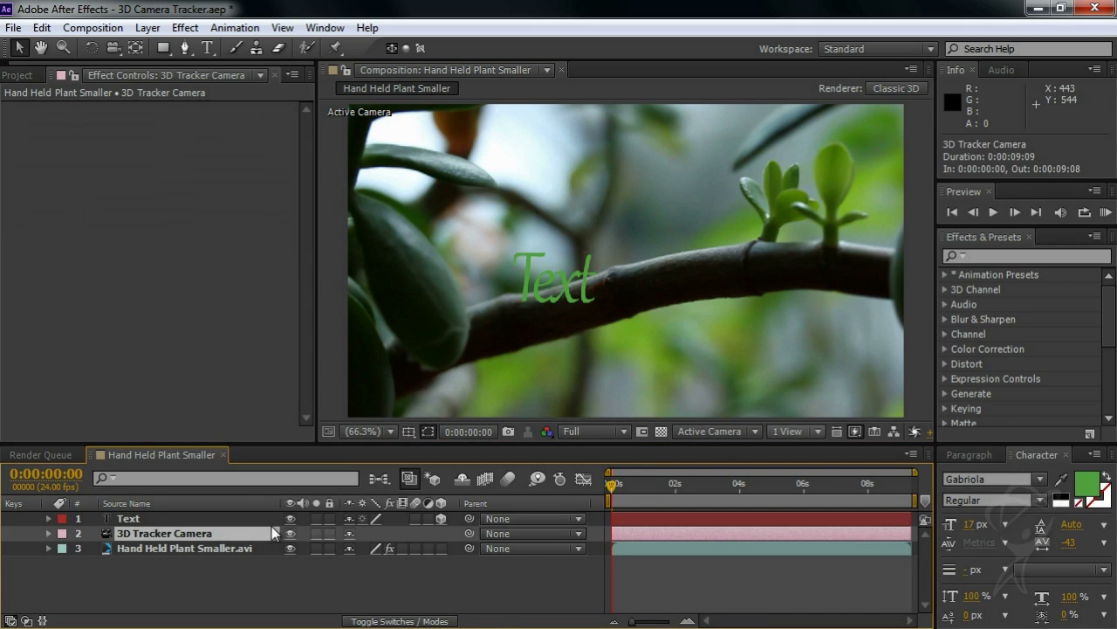
click(795, 431)
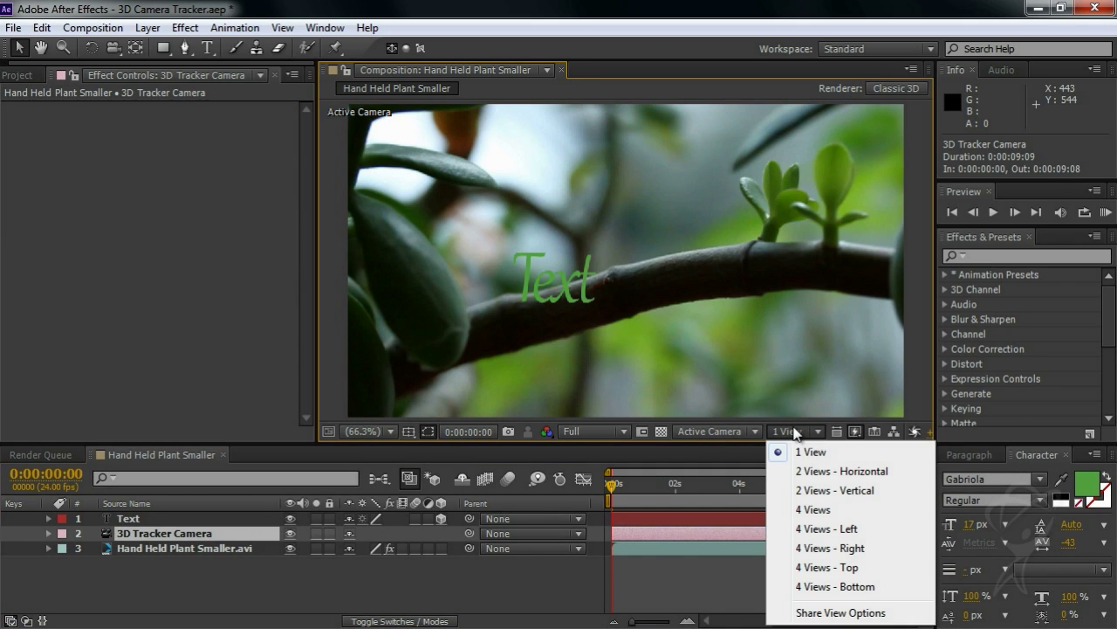
click(833, 508)
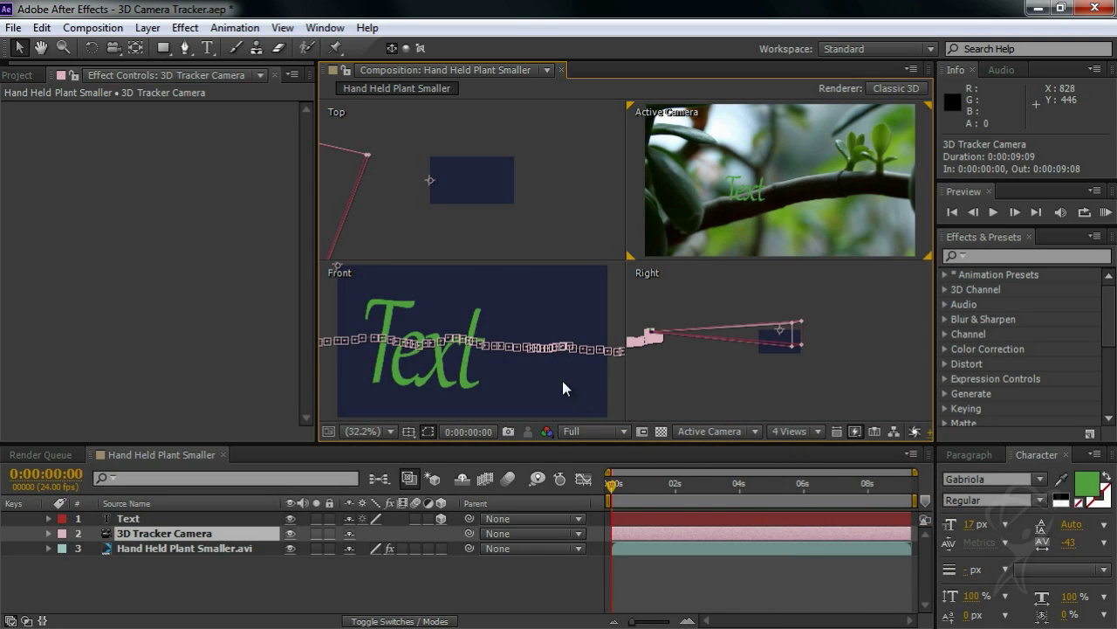
scroll(518, 361, down, 3)
scroll(476, 178, down, 3)
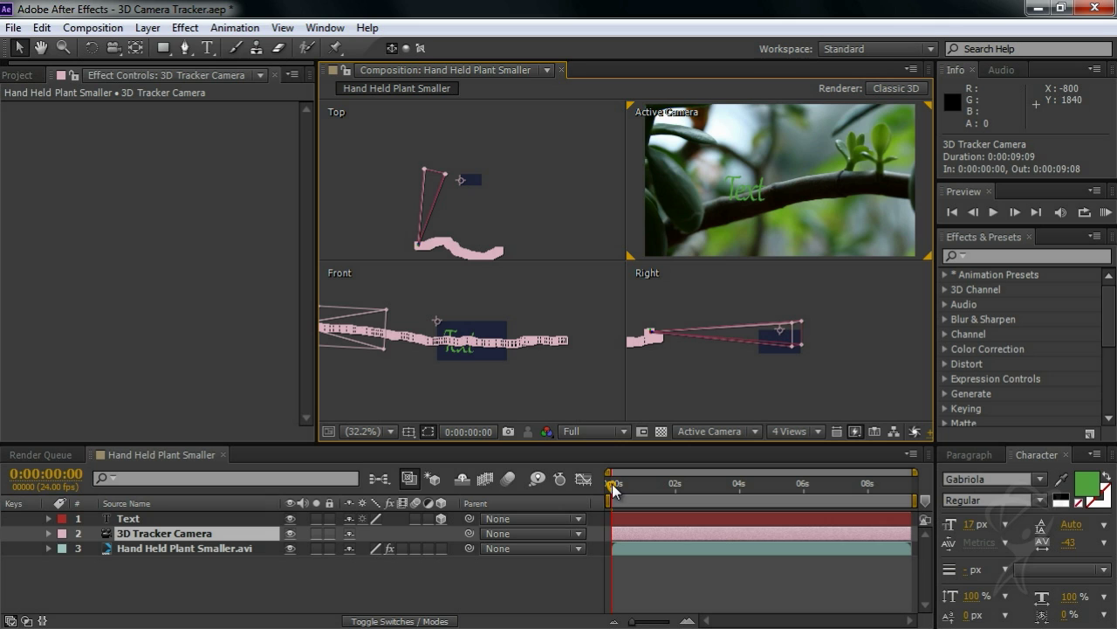
drag(620, 489, 872, 475)
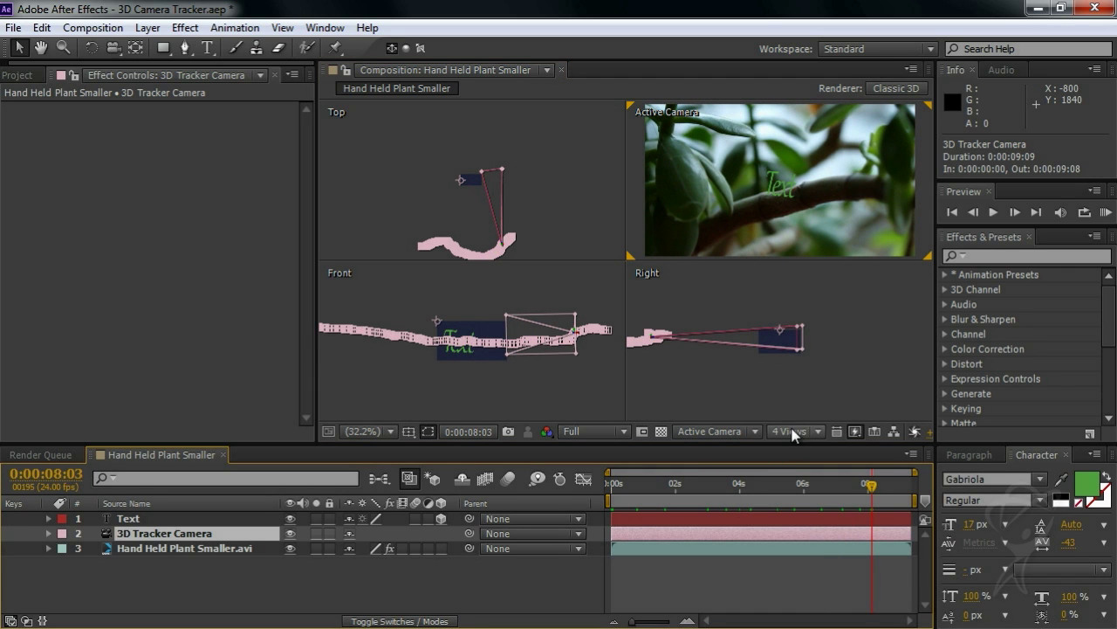
click(793, 431)
click(799, 453)
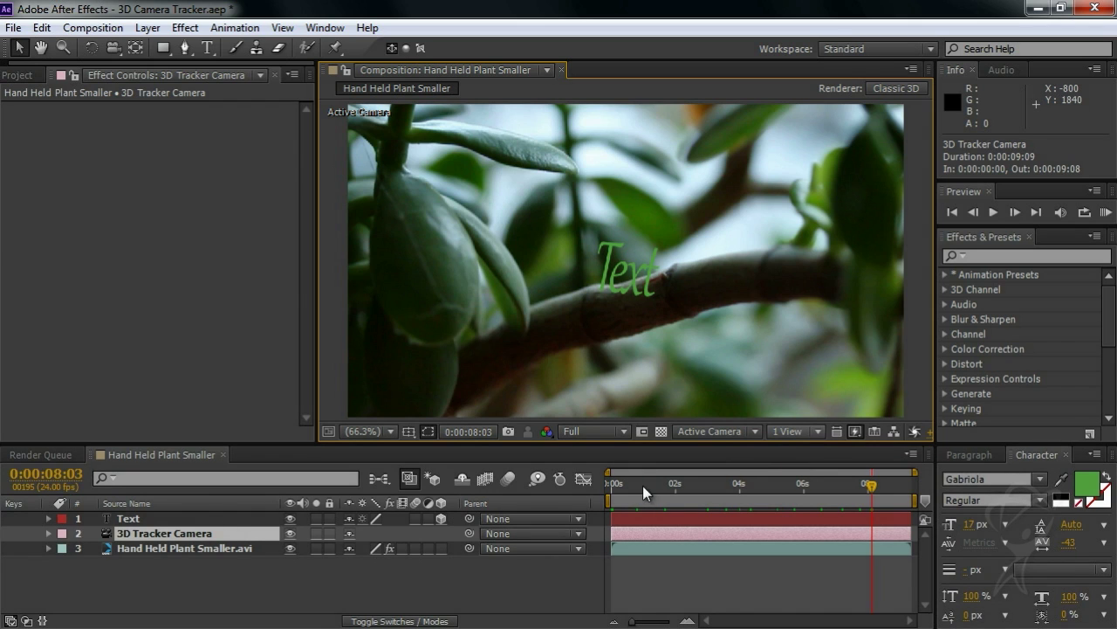
Replace the placeholder with 'MAKE YOUR' at 12 px font size and -2 tracking
key(Home)
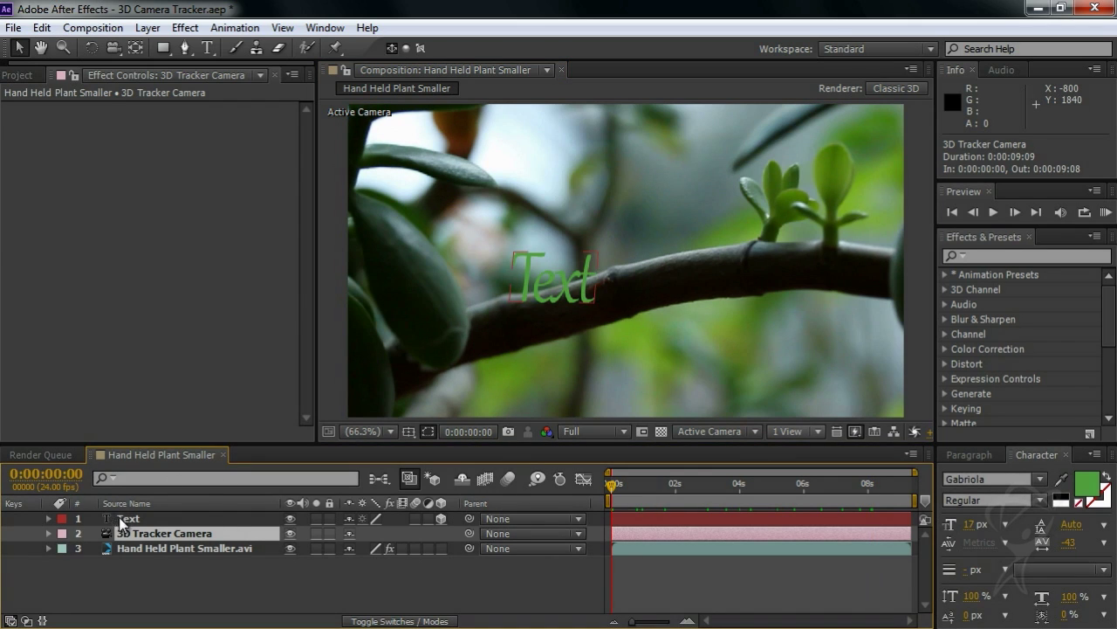
click(124, 520)
text(MAKE YOUR)
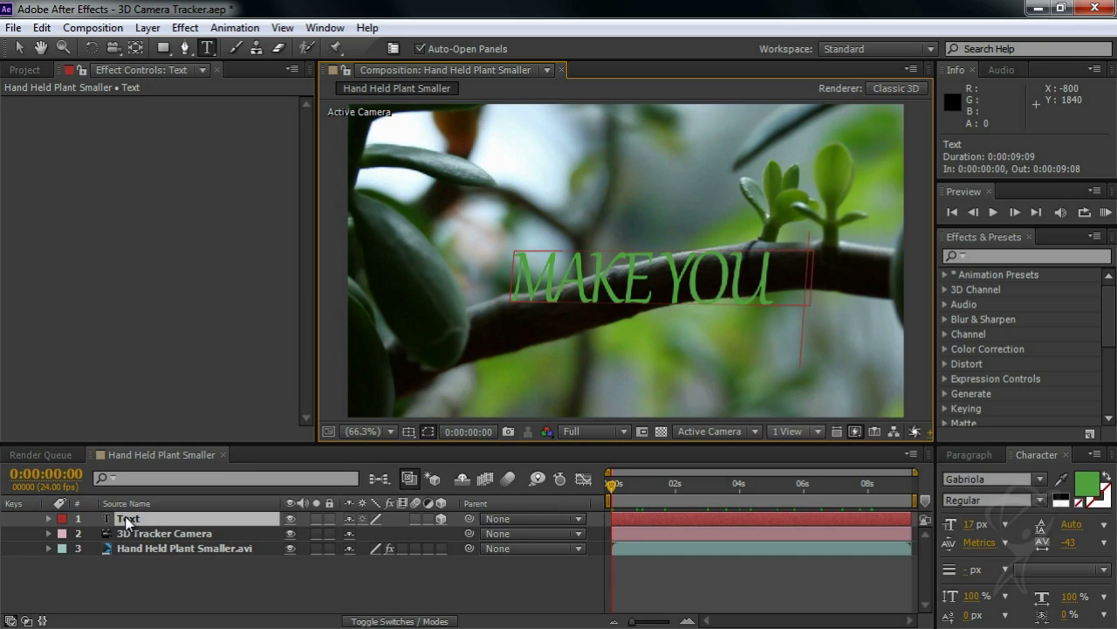
click(127, 520)
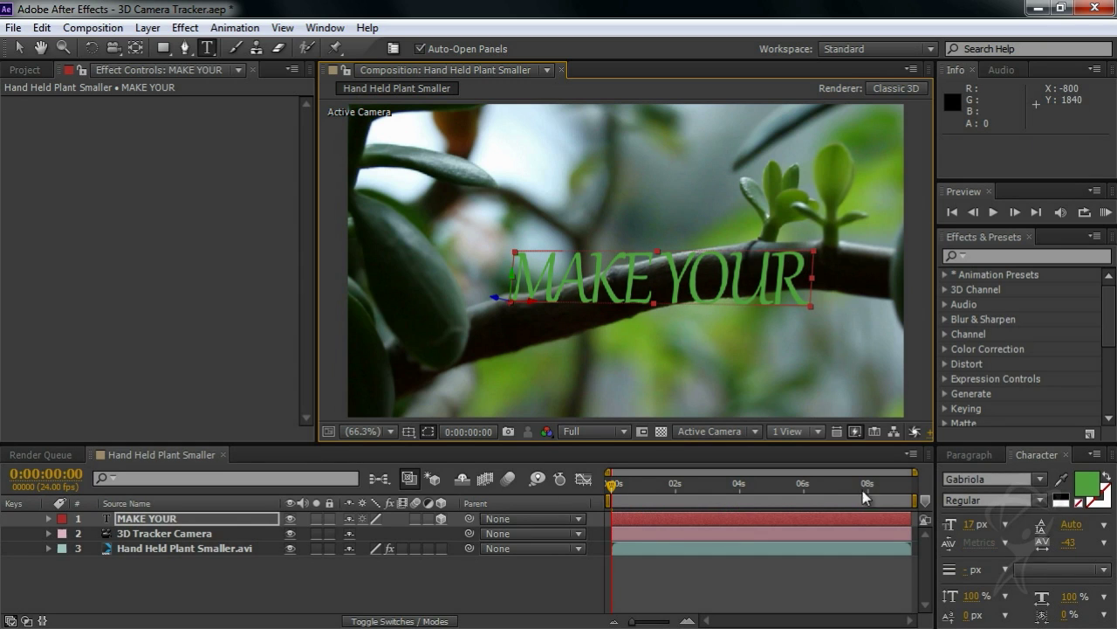
drag(972, 533, 964, 532)
drag(1079, 546, 1109, 543)
click(974, 524)
mouse_move(974, 523)
mouse_down()
mouse_move(990, 525)
mouse_move(979, 533)
mouse_up()
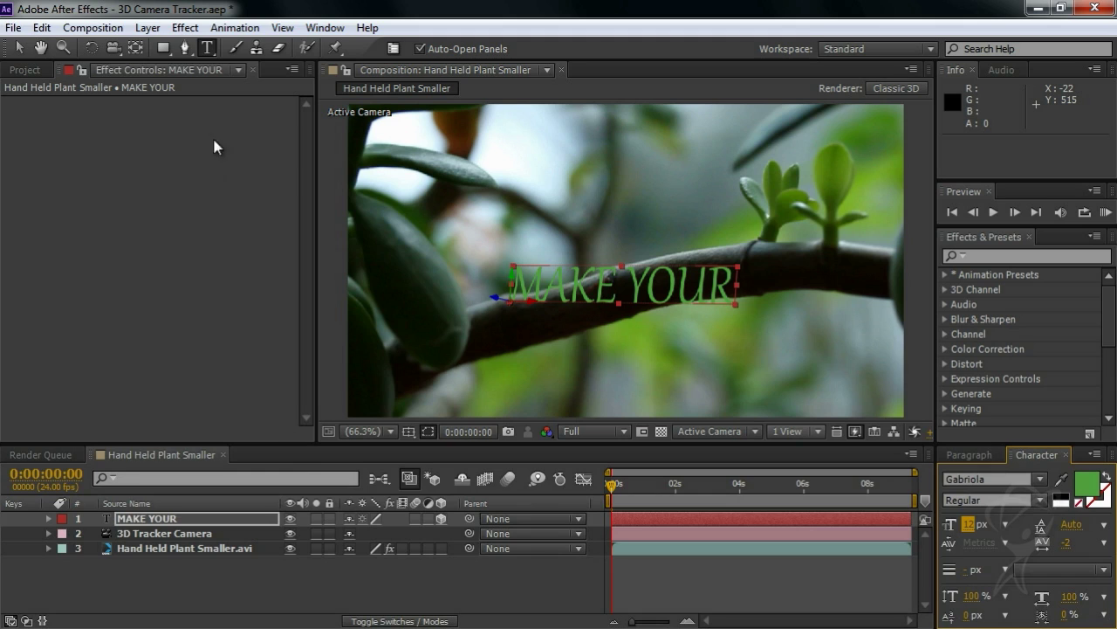
Draw a curved Pen mask path along the branch from its left end to the tip
click(185, 48)
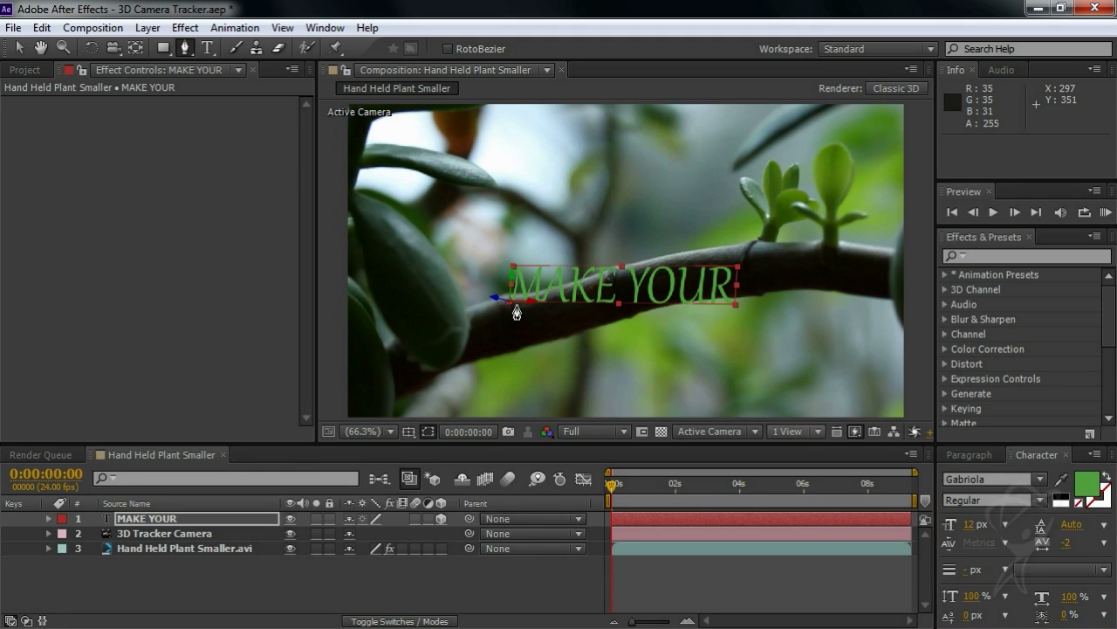
drag(509, 301, 562, 300)
click(611, 275)
drag(697, 257, 764, 252)
click(763, 248)
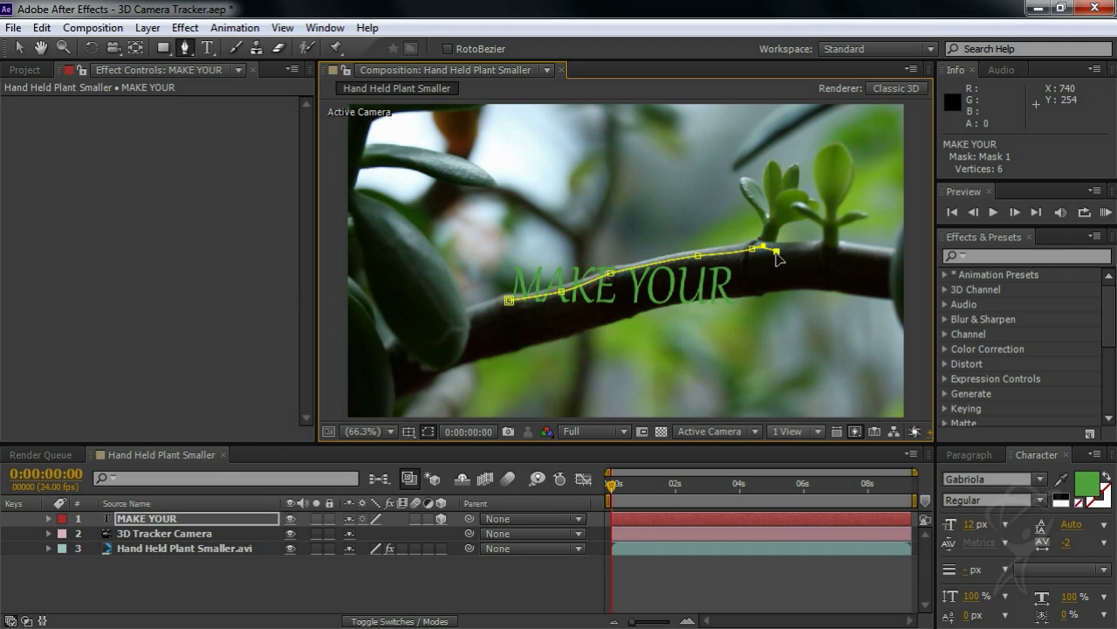
Set the text's Path Options Path to Mask 1 and scrub the timeline to check it
click(48, 518)
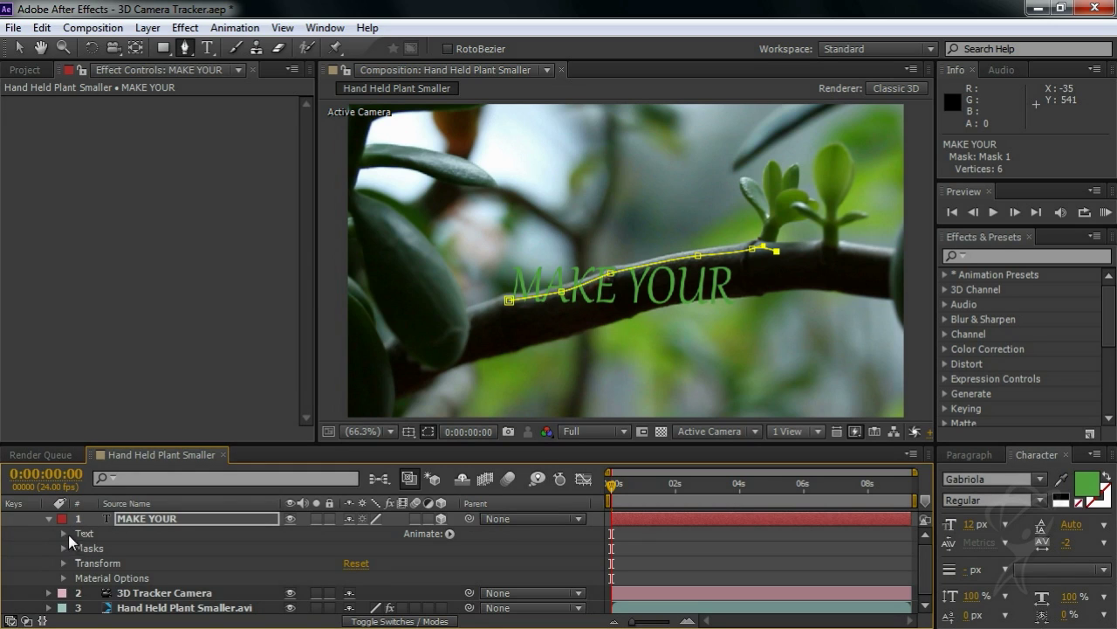
click(64, 533)
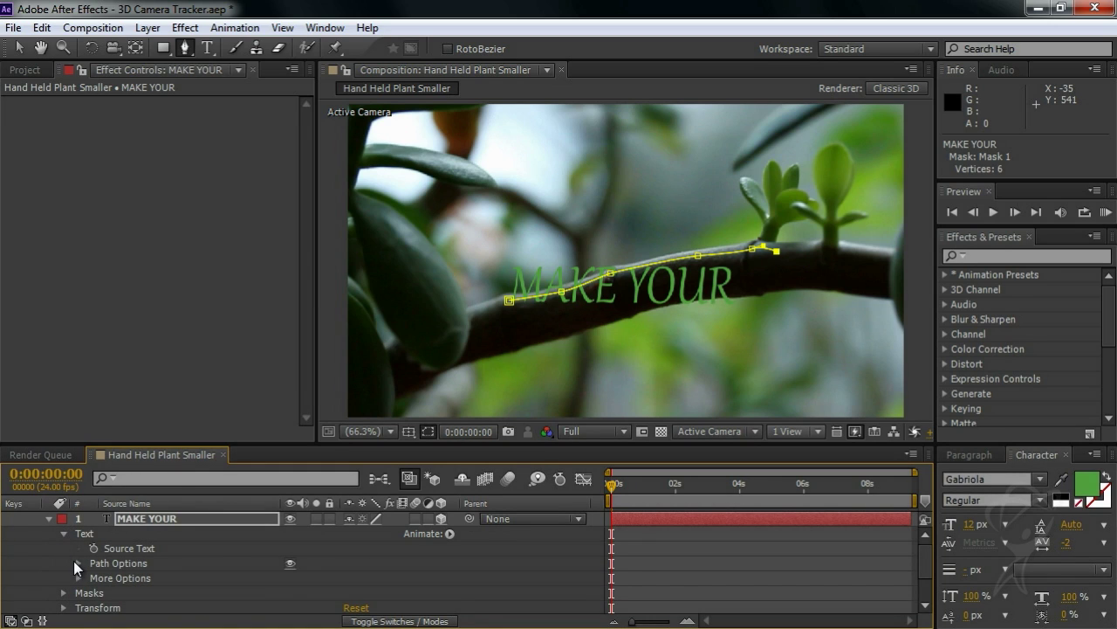
click(78, 564)
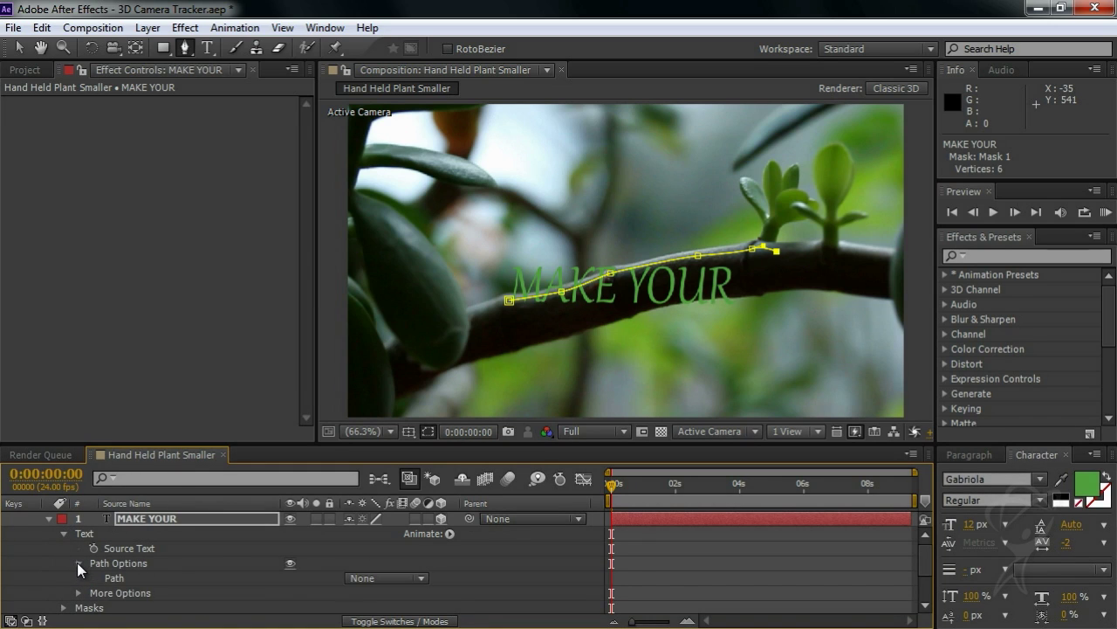
click(394, 582)
click(390, 560)
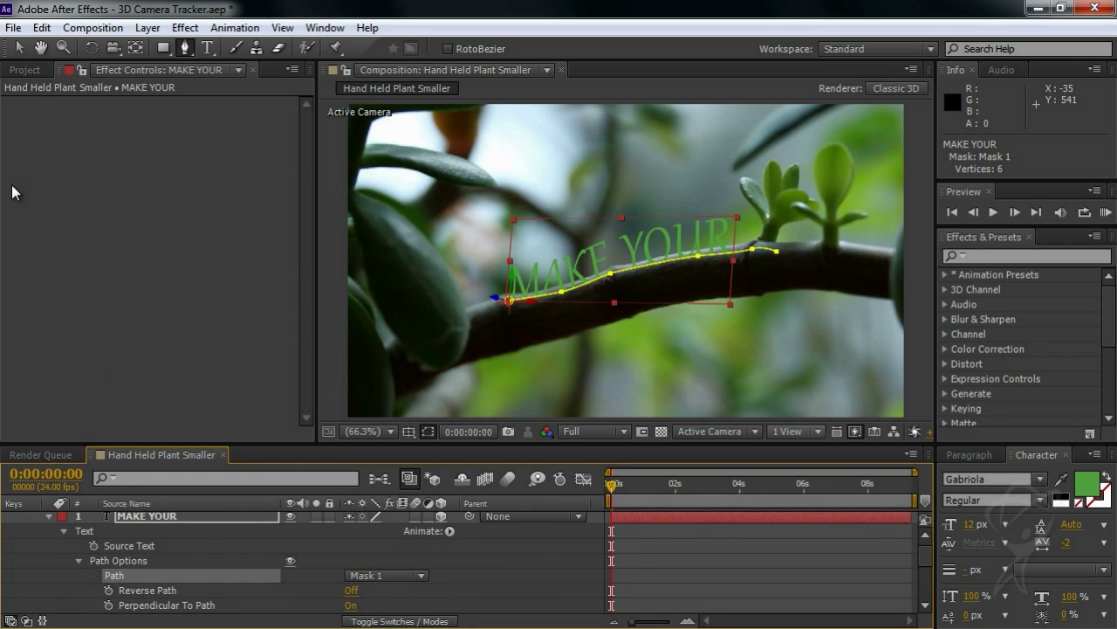
click(18, 48)
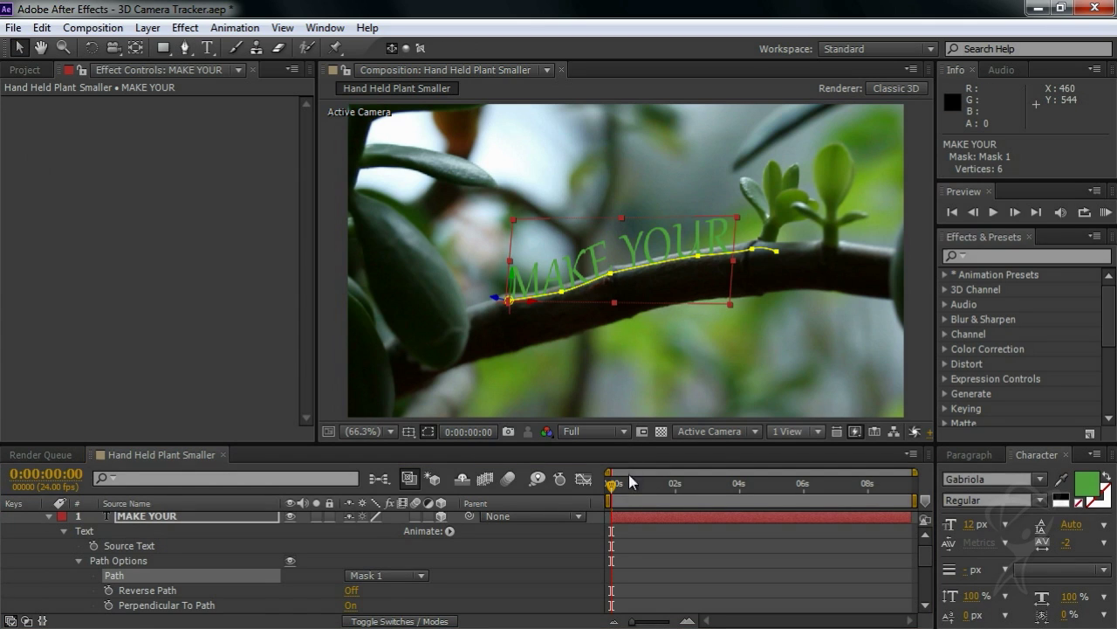
mouse_move(613, 493)
mouse_down()
mouse_move(758, 485)
mouse_move(614, 486)
mouse_up()
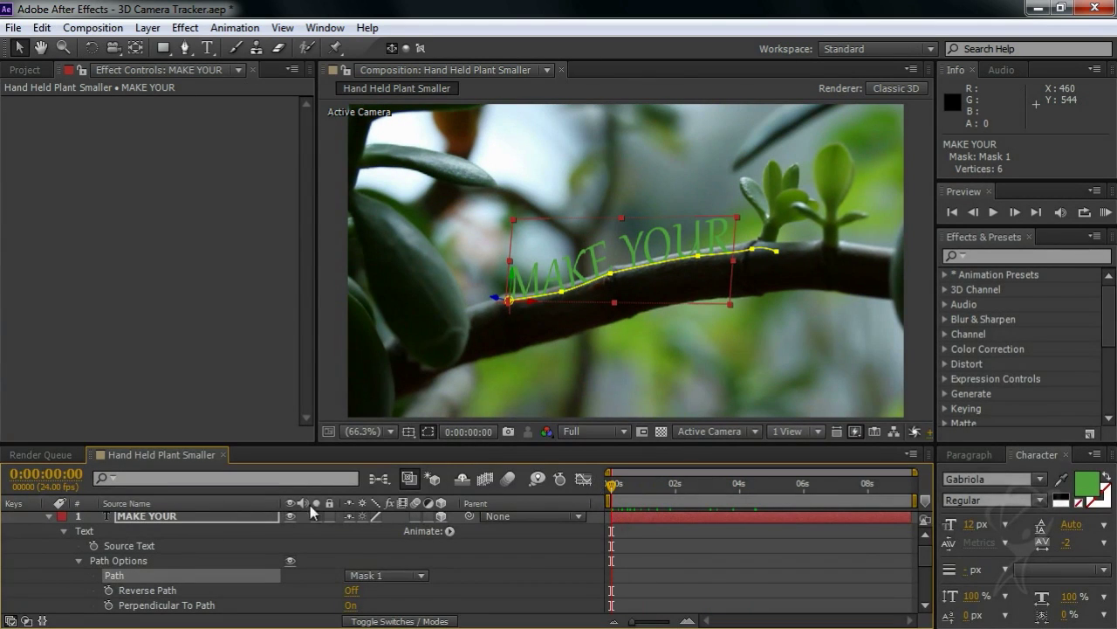
Duplicate the MAKE YOUR layer, move the copy lower, and adjust its mask path points
click(48, 517)
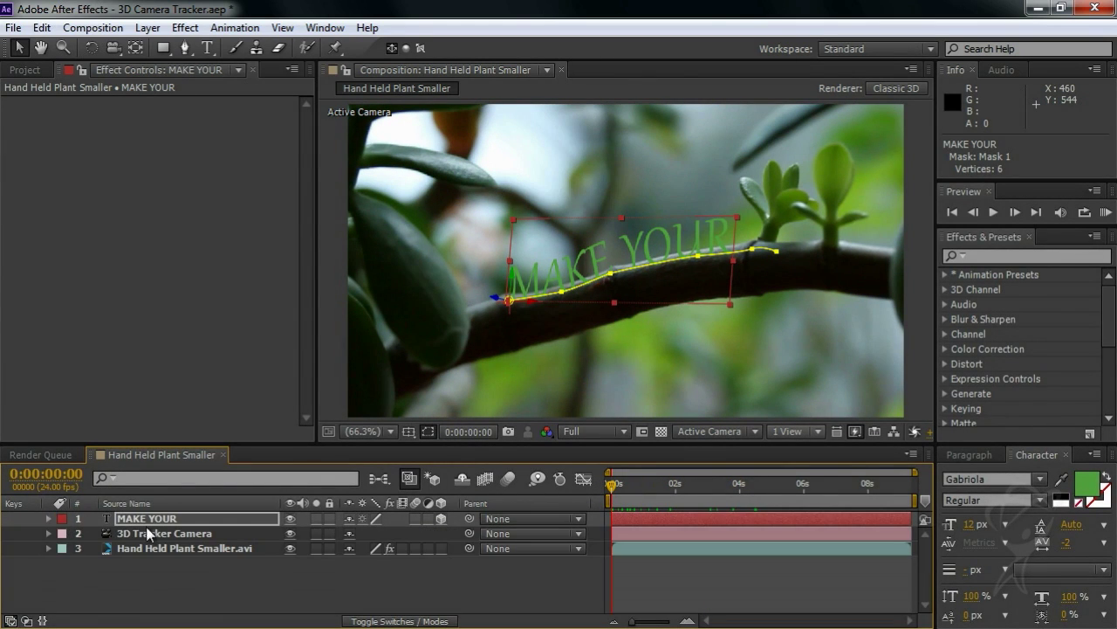
click(153, 521)
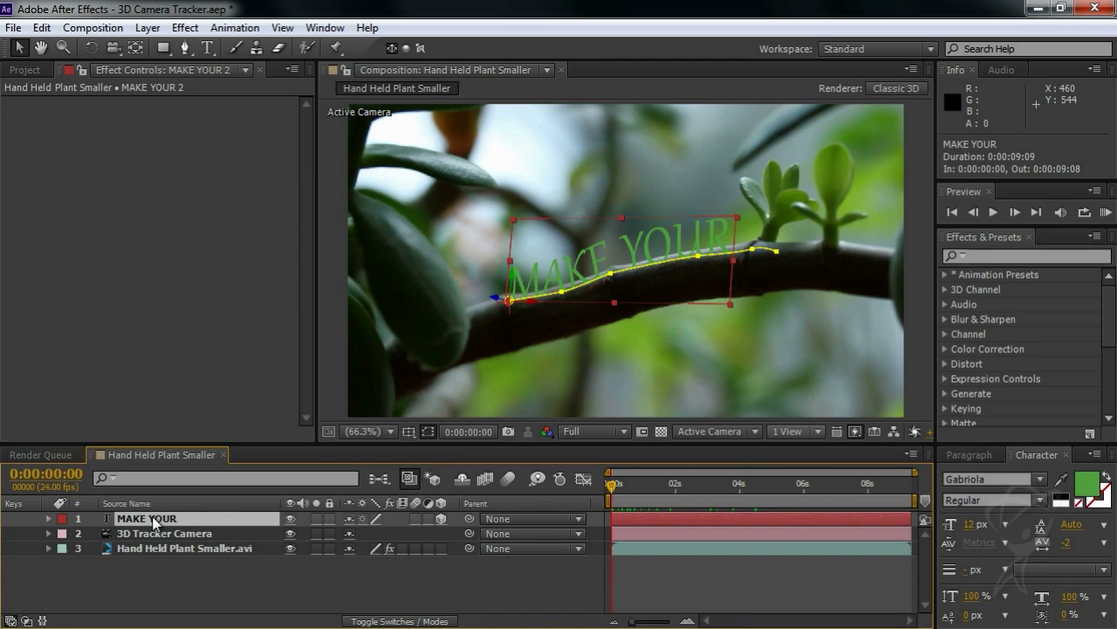
key(ctrl+d)
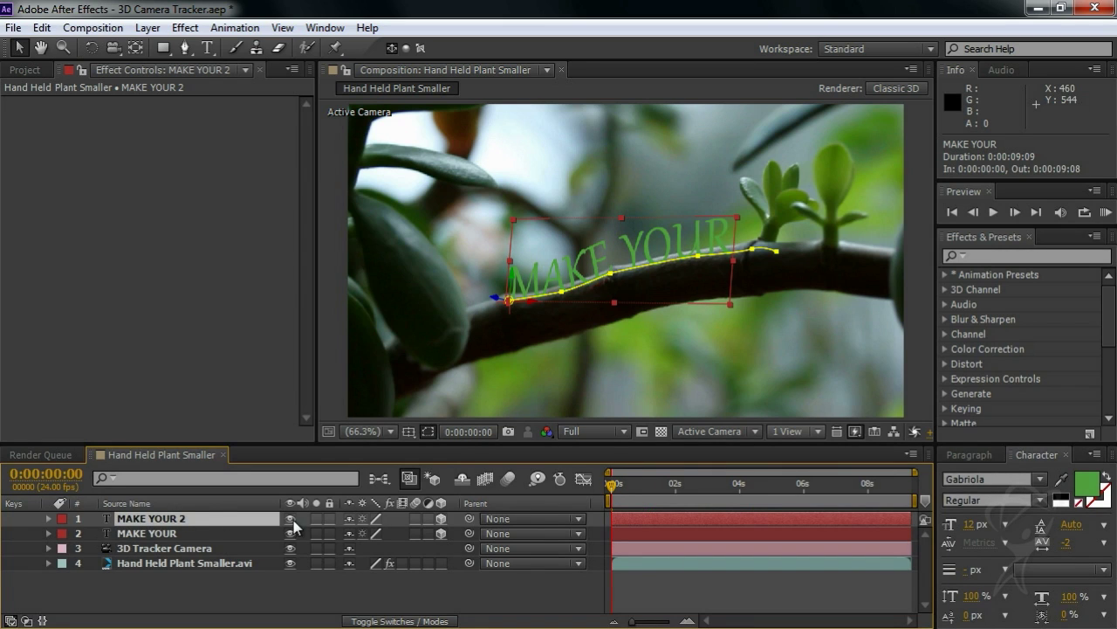
drag(585, 281, 590, 322)
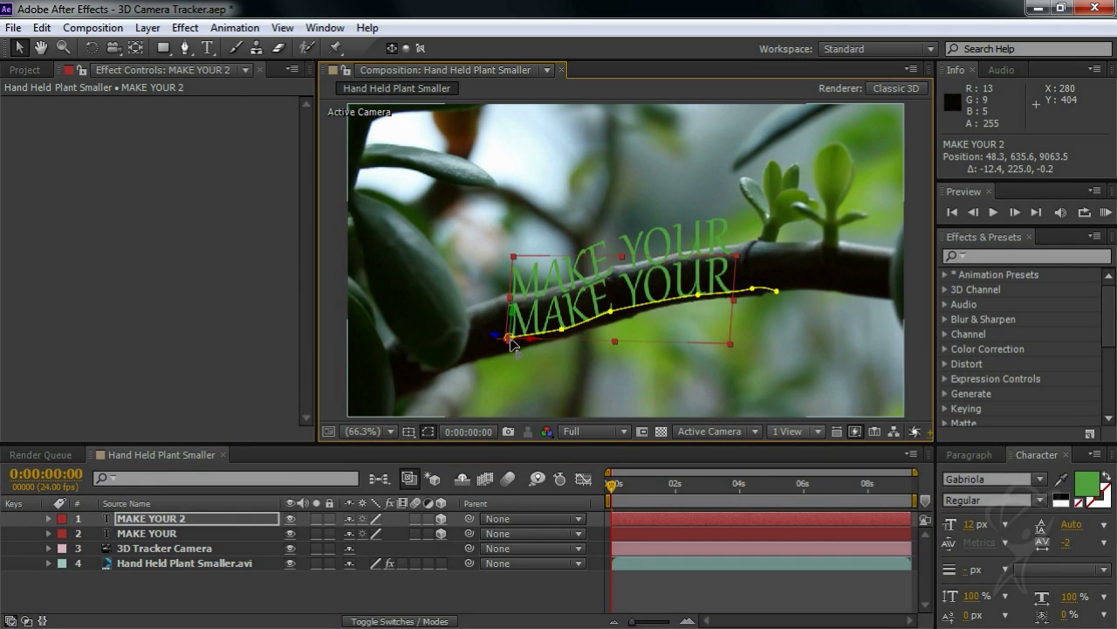
click(511, 339)
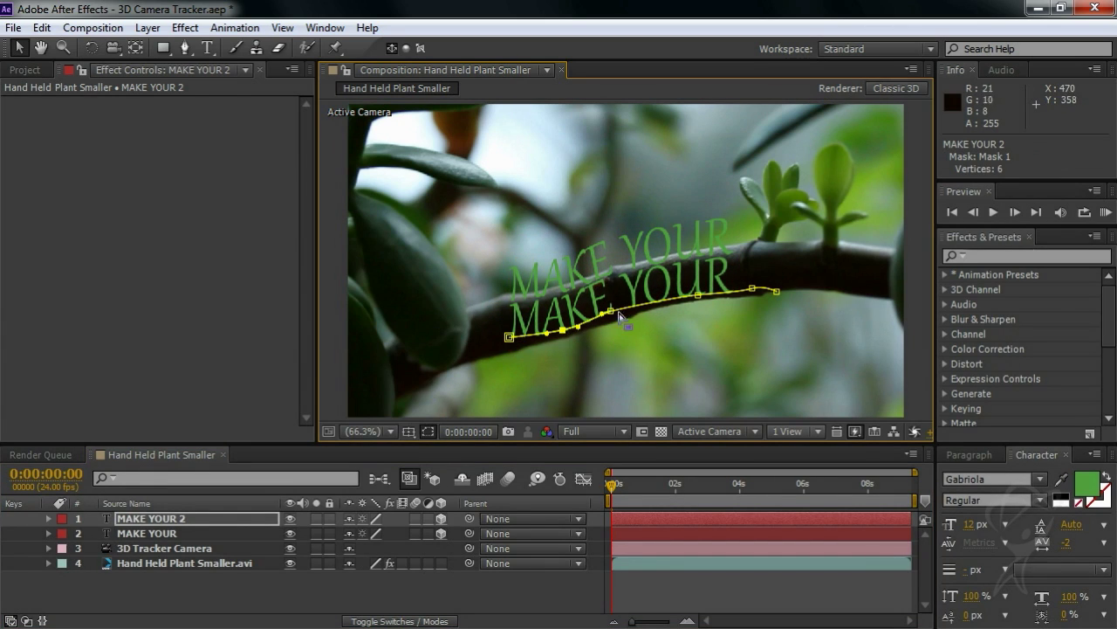
drag(614, 312, 617, 315)
drag(510, 337, 513, 350)
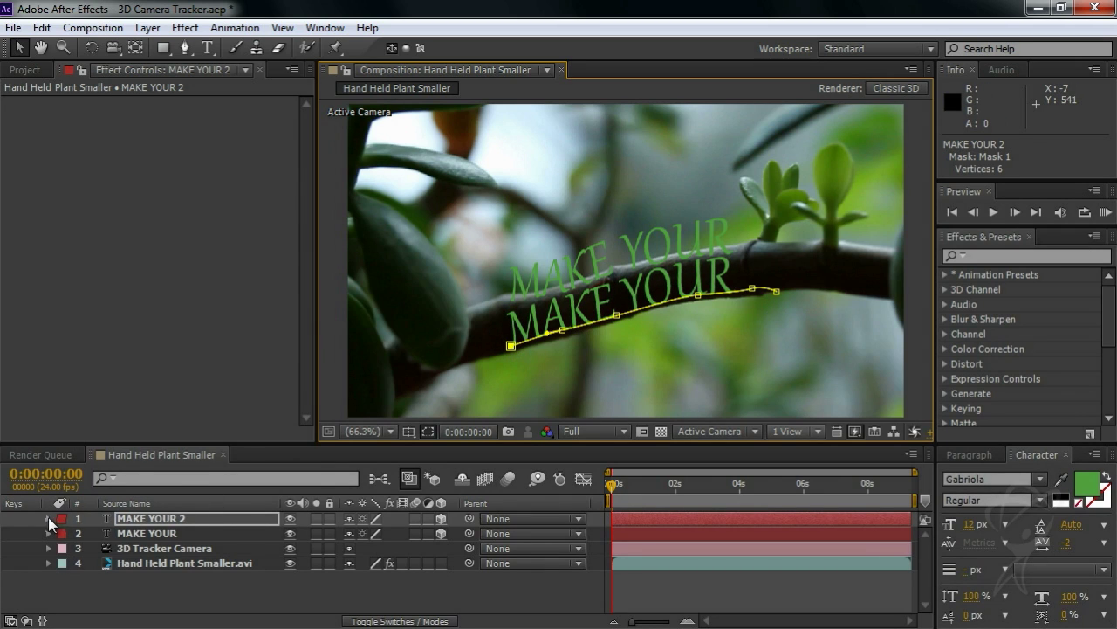
Add an Anchor Point animator to MAKE YOUR 2 with anchor Y set to -6
click(49, 518)
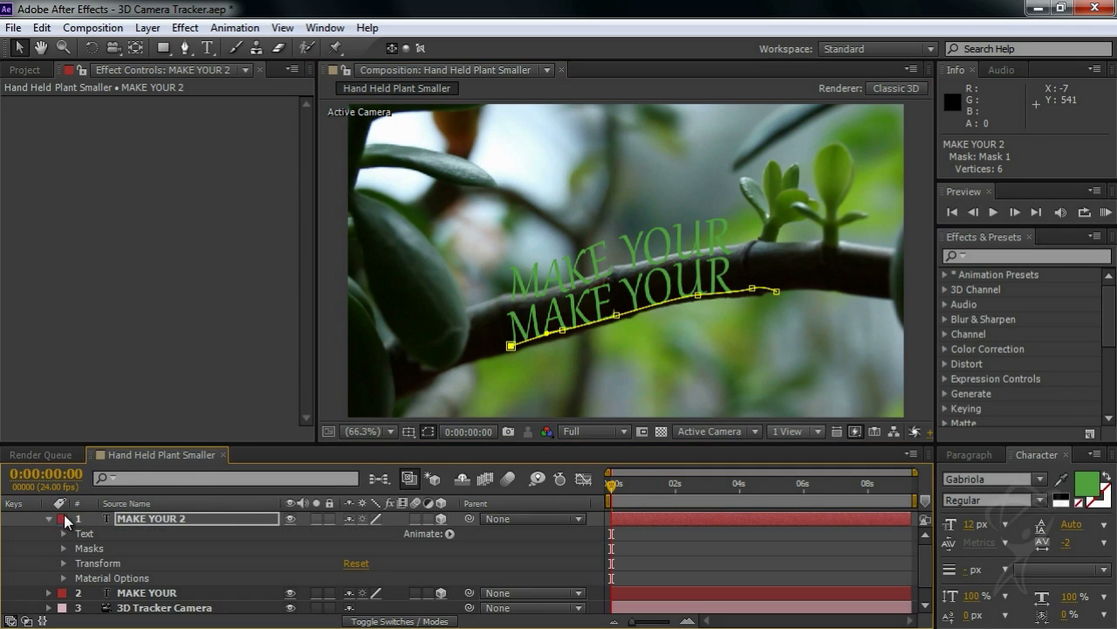
click(449, 534)
click(535, 202)
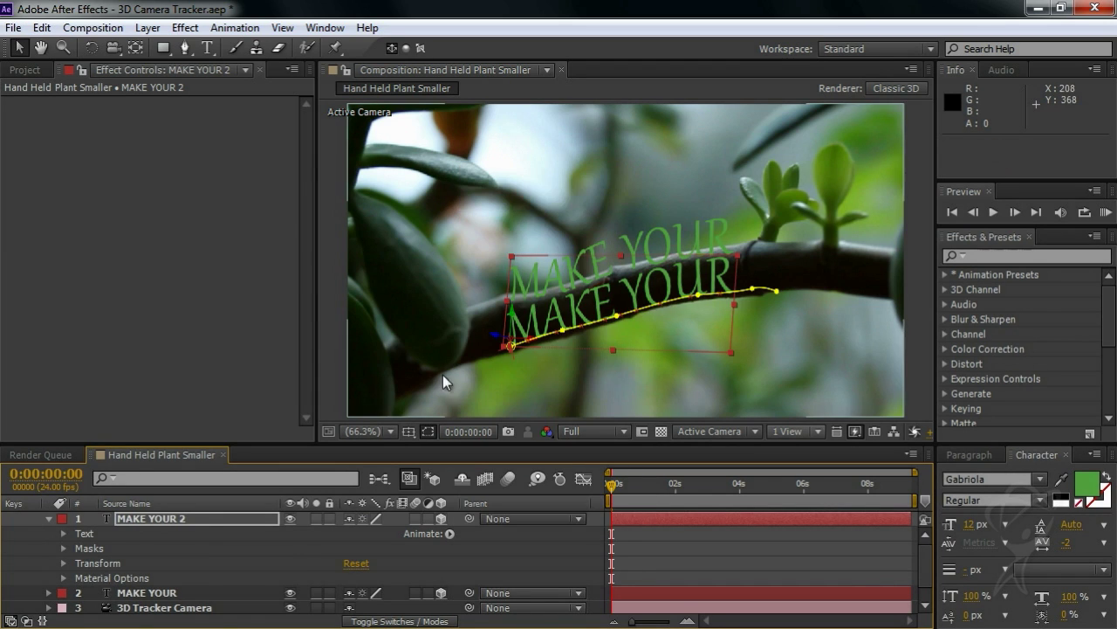
drag(357, 605, 362, 605)
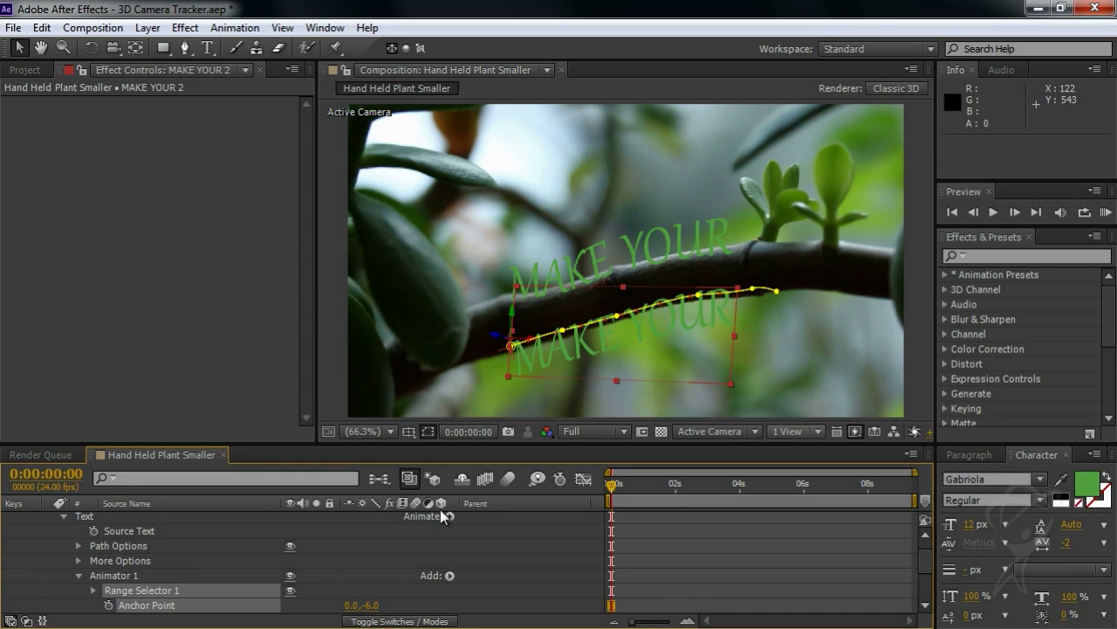
Retype the MAKE YOUR 2 layer's text as 'GARDEN GROW'
scroll(96, 546, up, 2)
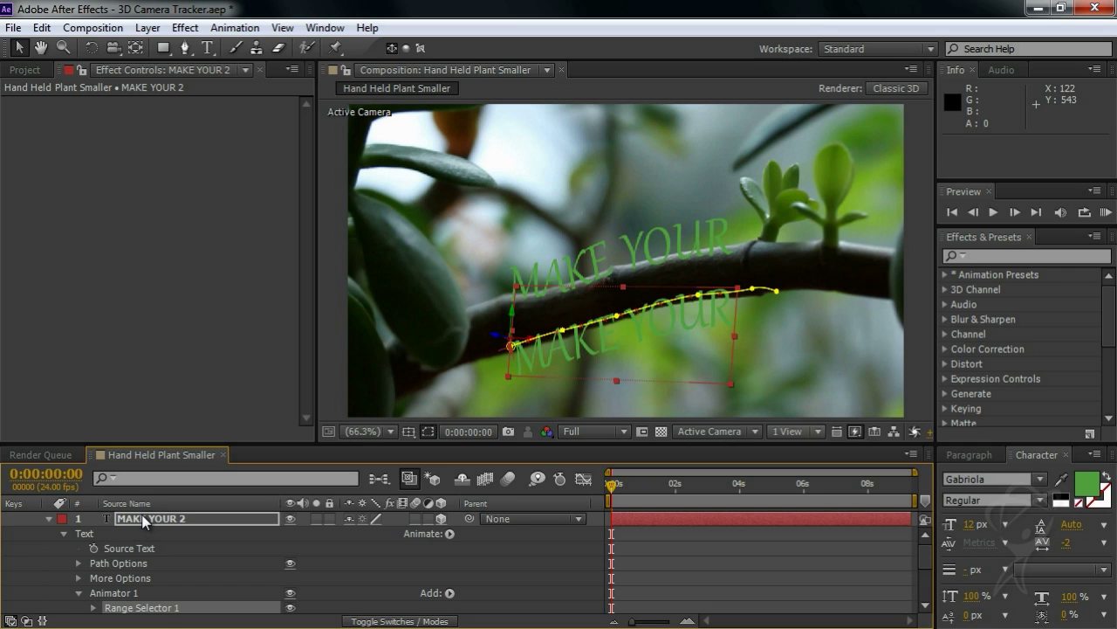
click(145, 520)
key(ctrl+t)
text(GARDEN G)
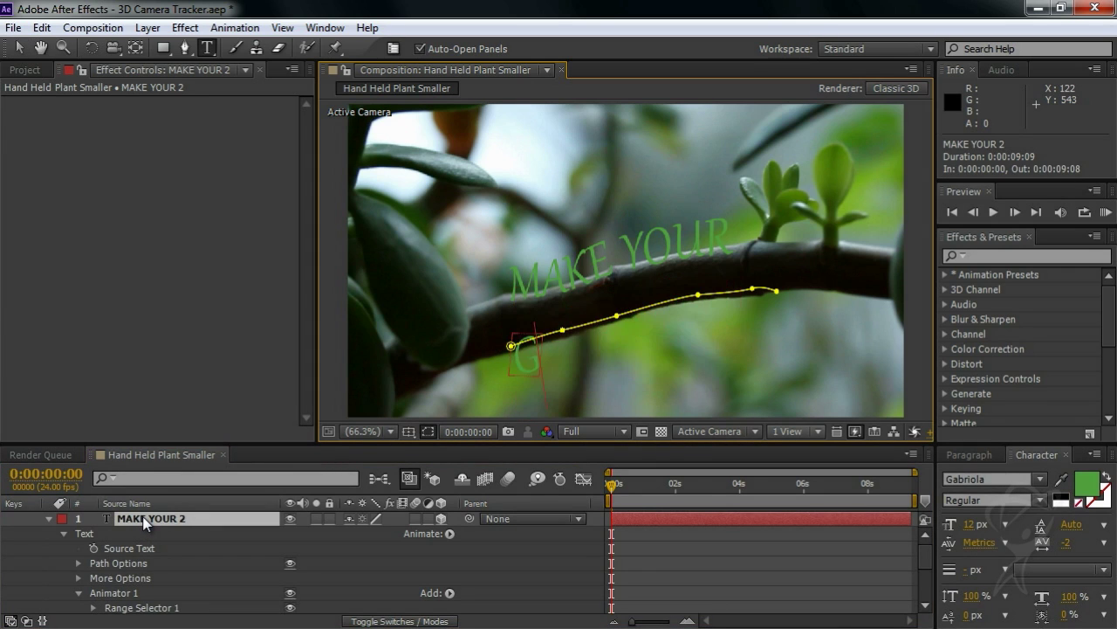
text(ROW)
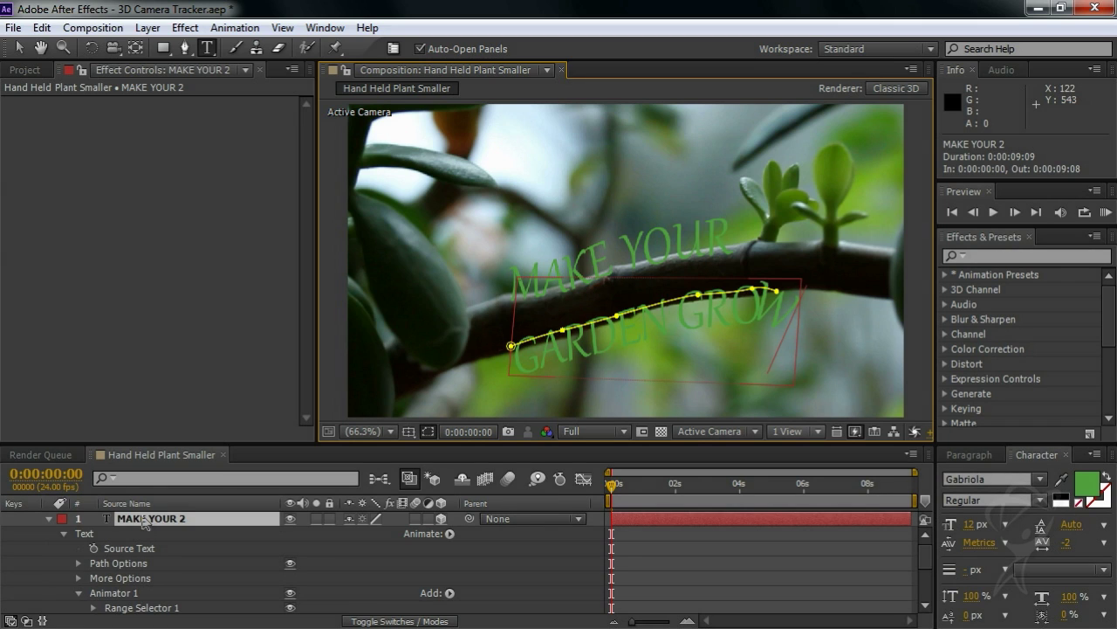
click(144, 520)
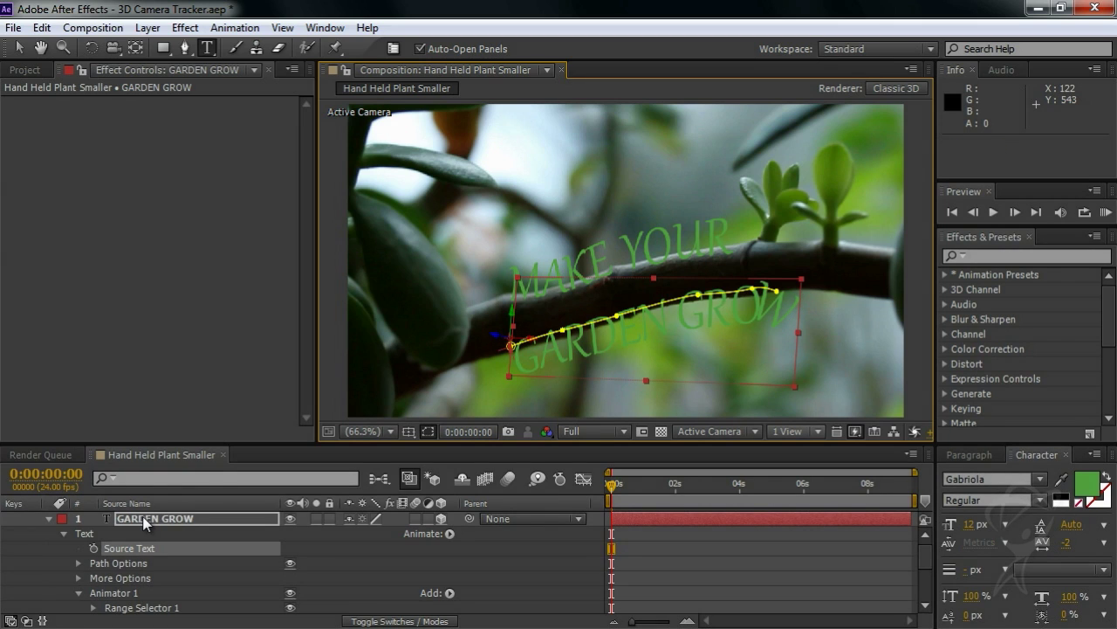
Reduce the GARDEN GROW font size to 10 px
click(975, 523)
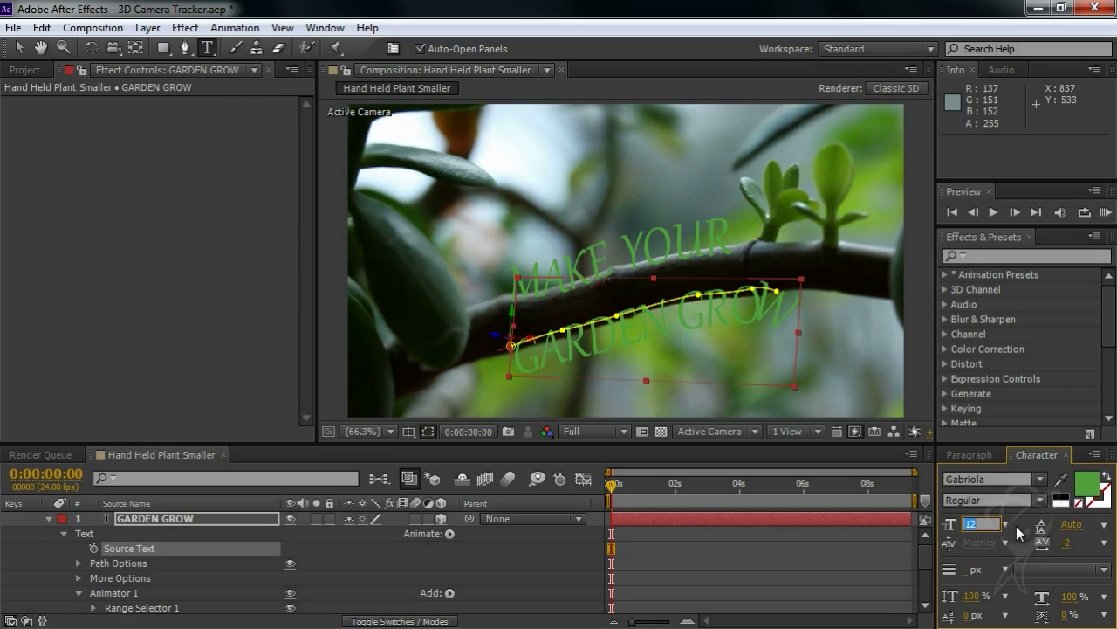
text(10)
key(Return)
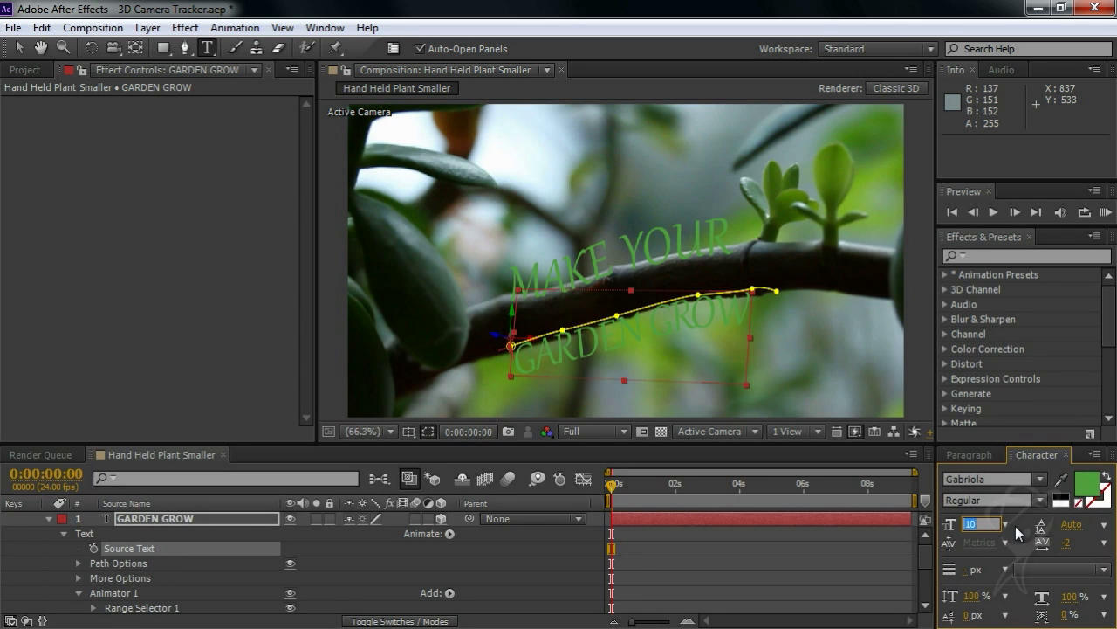
Set X Rotation to 5° on both MAKE YOUR and GARDEN GROW, then scrub to verify tracking
click(48, 518)
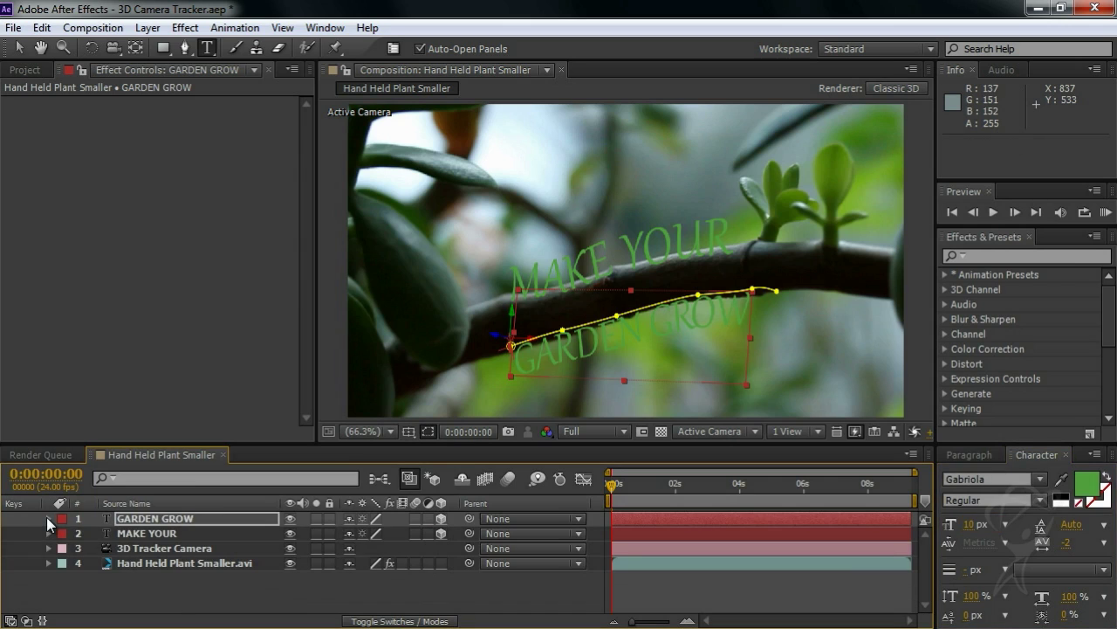
shift+click(135, 535)
key(r)
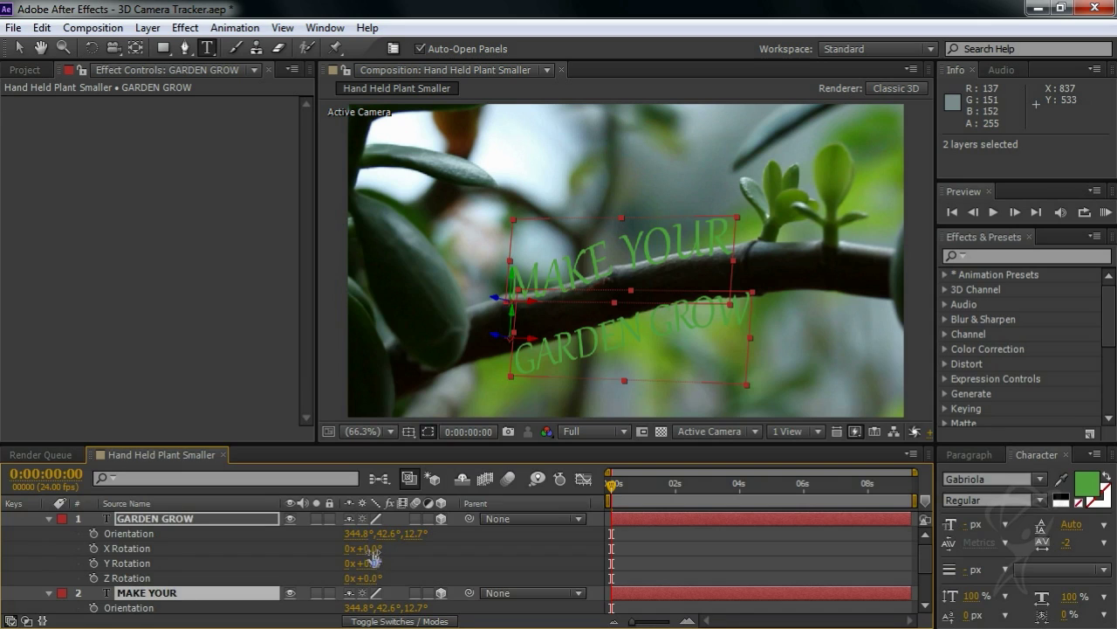
drag(373, 549, 381, 550)
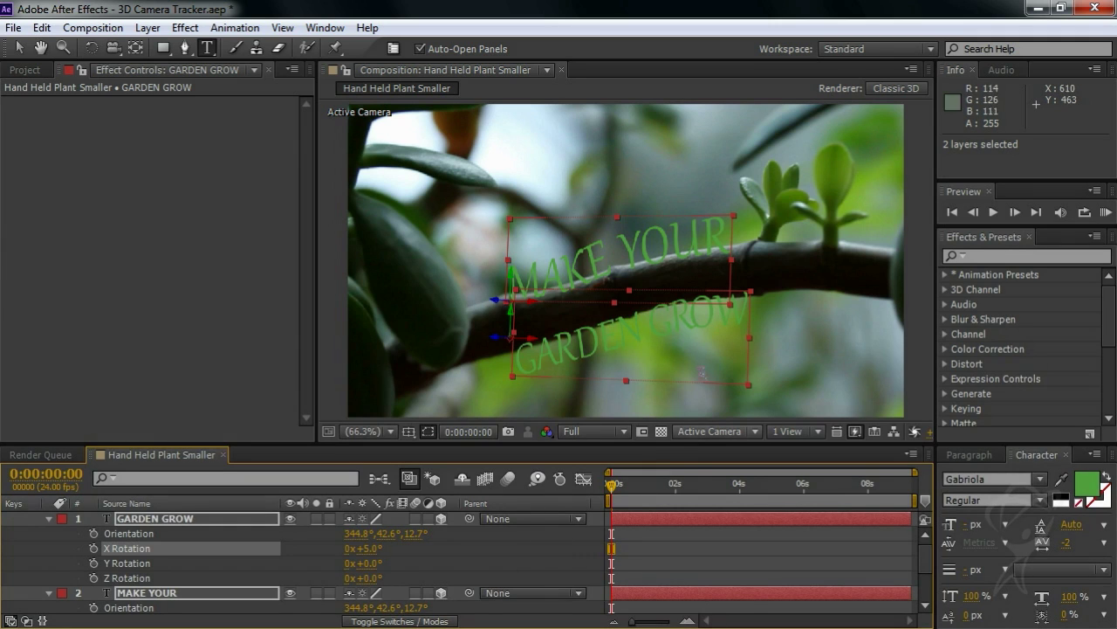
click(615, 487)
drag(615, 487, 922, 476)
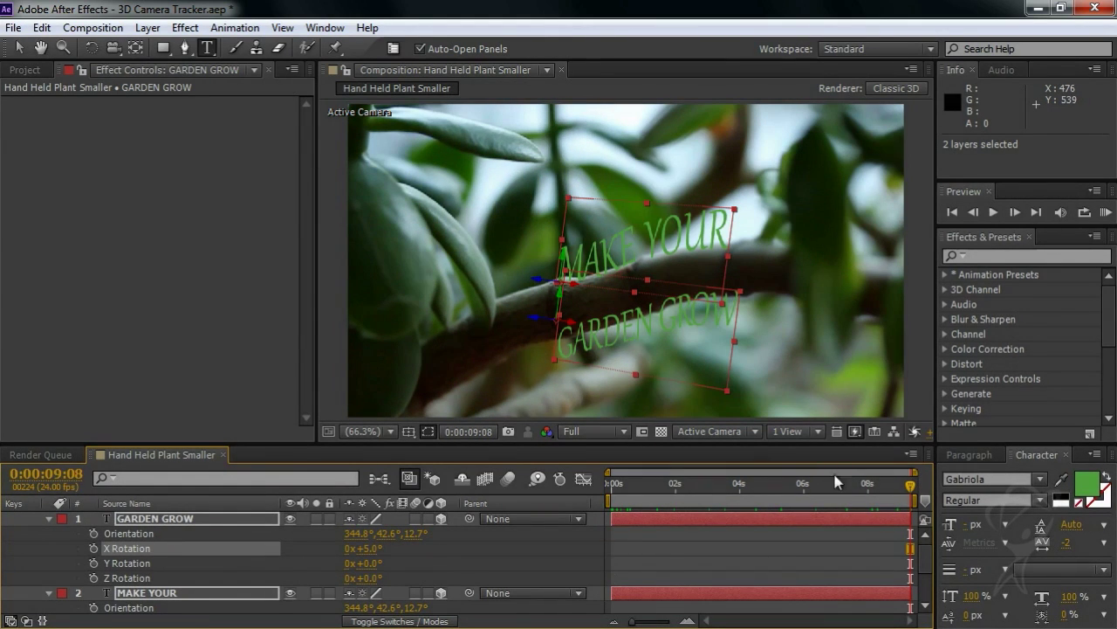
Pan and zoom the composition viewer to frame both text lines at 100%
click(19, 47)
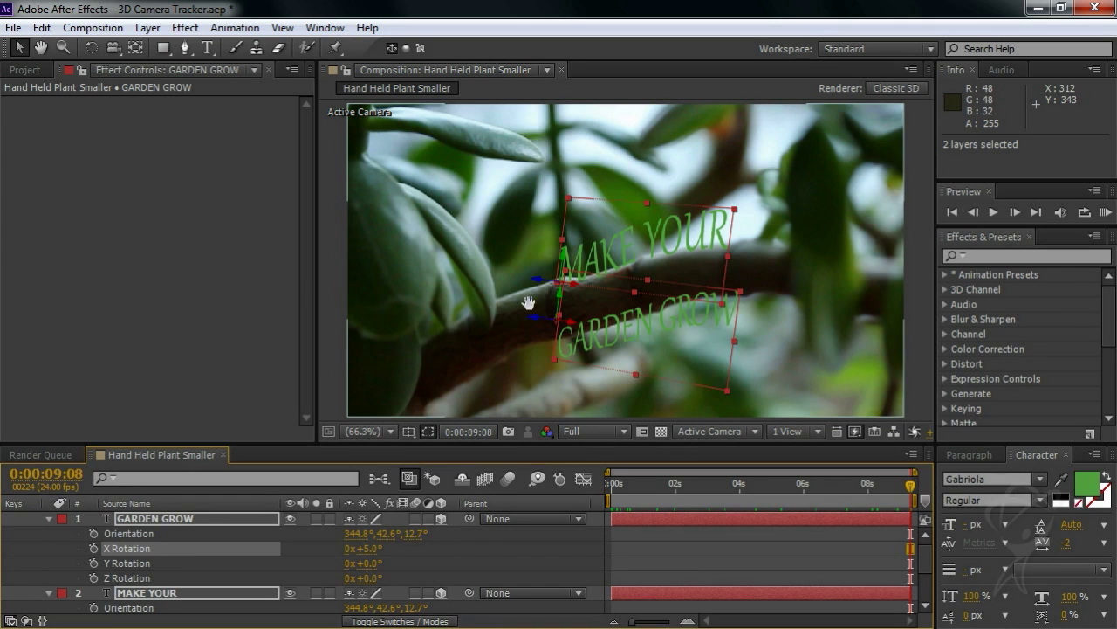
key(h)
drag(529, 300, 694, 295)
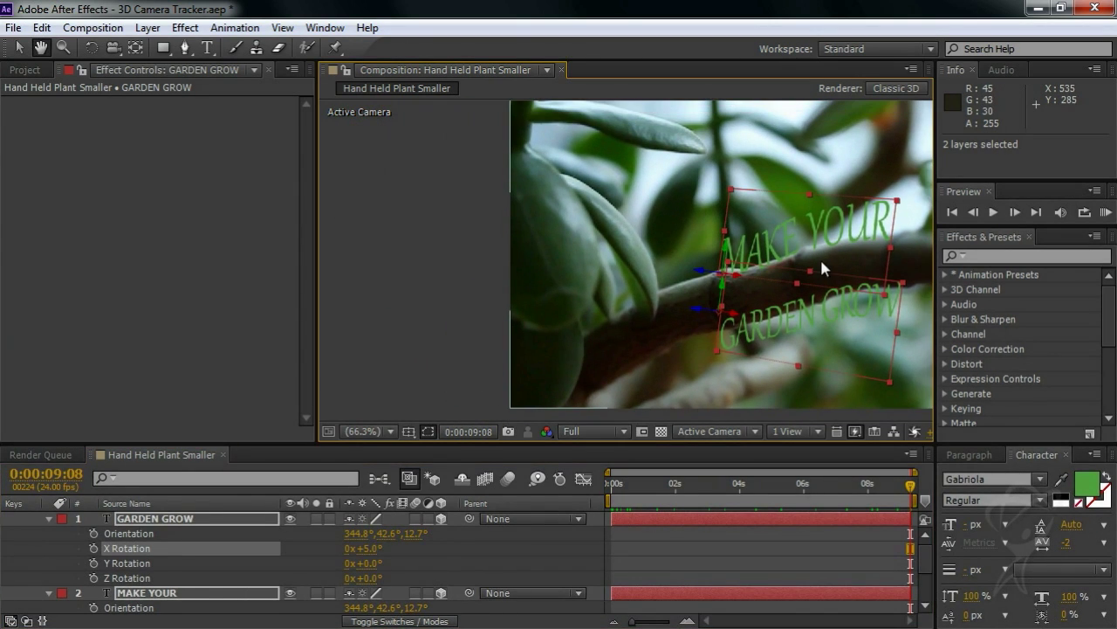
scroll(823, 269, up, 1)
drag(854, 270, 731, 284)
key(v)
scroll(159, 563, down, 2)
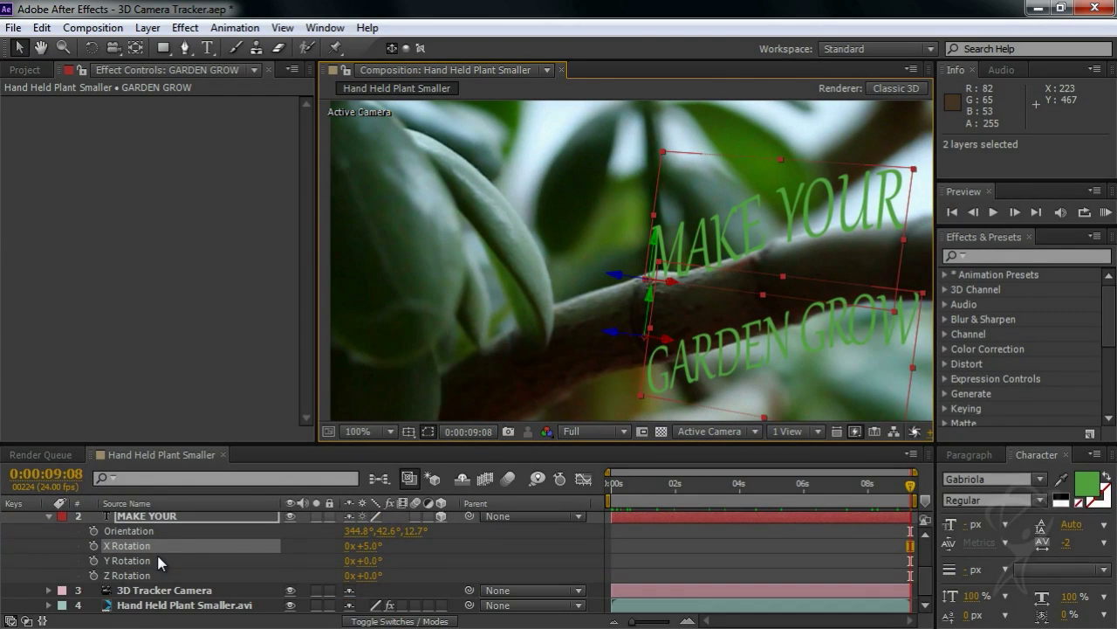
Enable Depth of Field on the 3D Tracker Camera with an F-Stop of 1.8
double_click(149, 592)
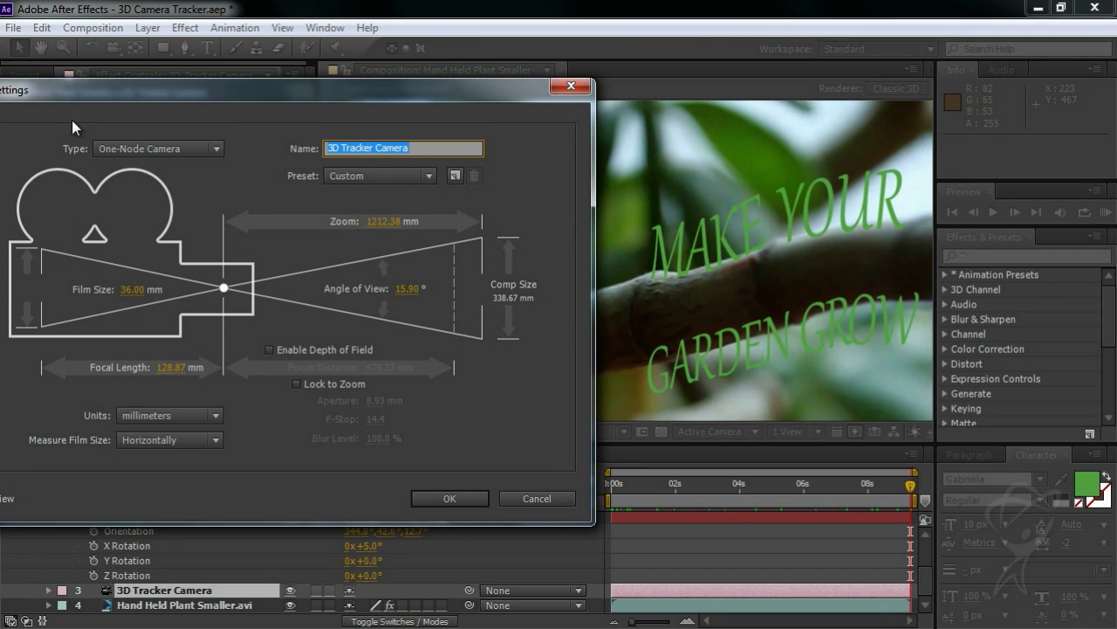
drag(82, 85, 123, 91)
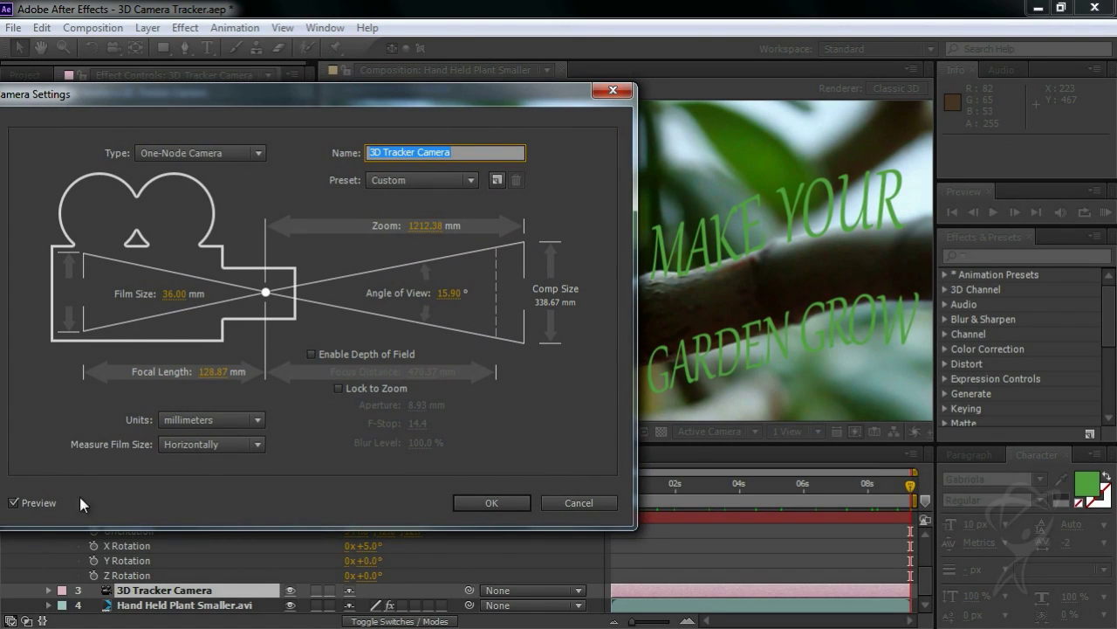
click(312, 353)
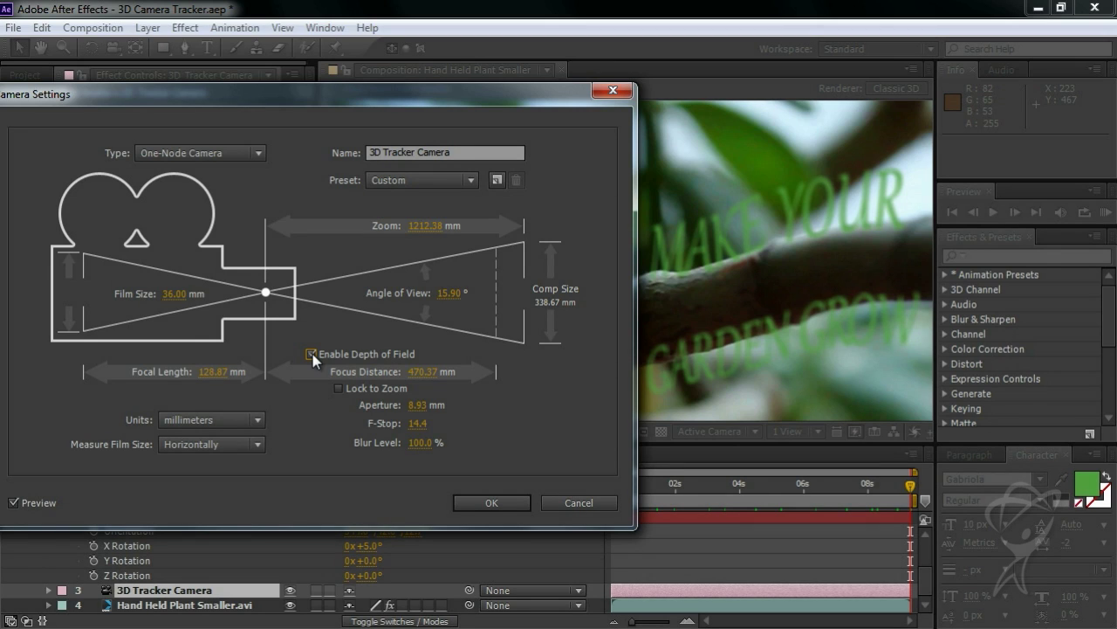
click(418, 424)
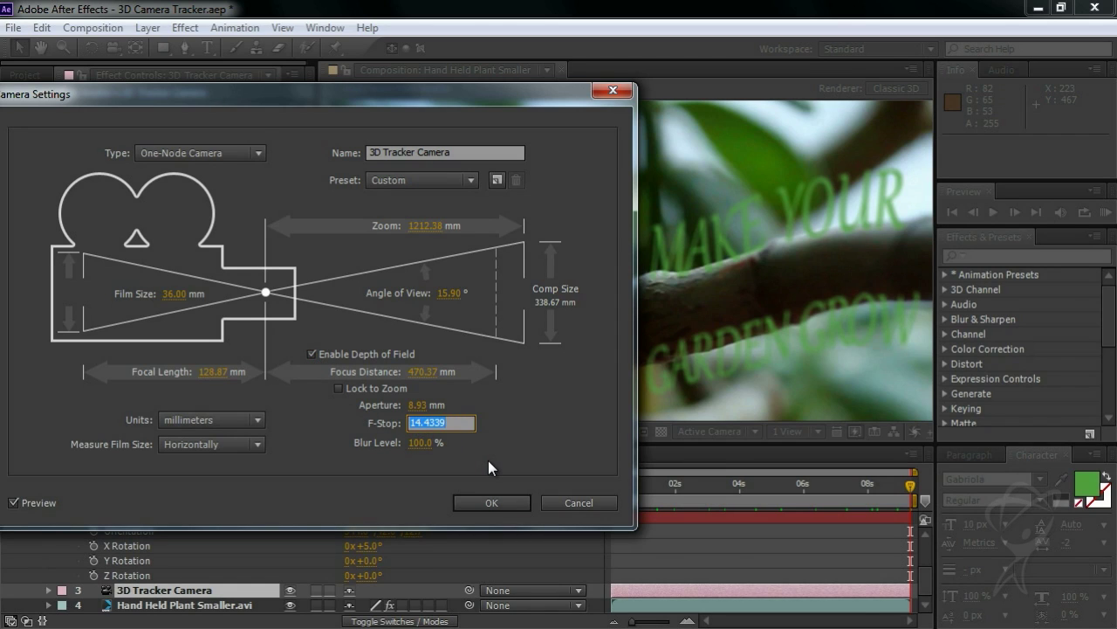
text(1.8)
key(Return)
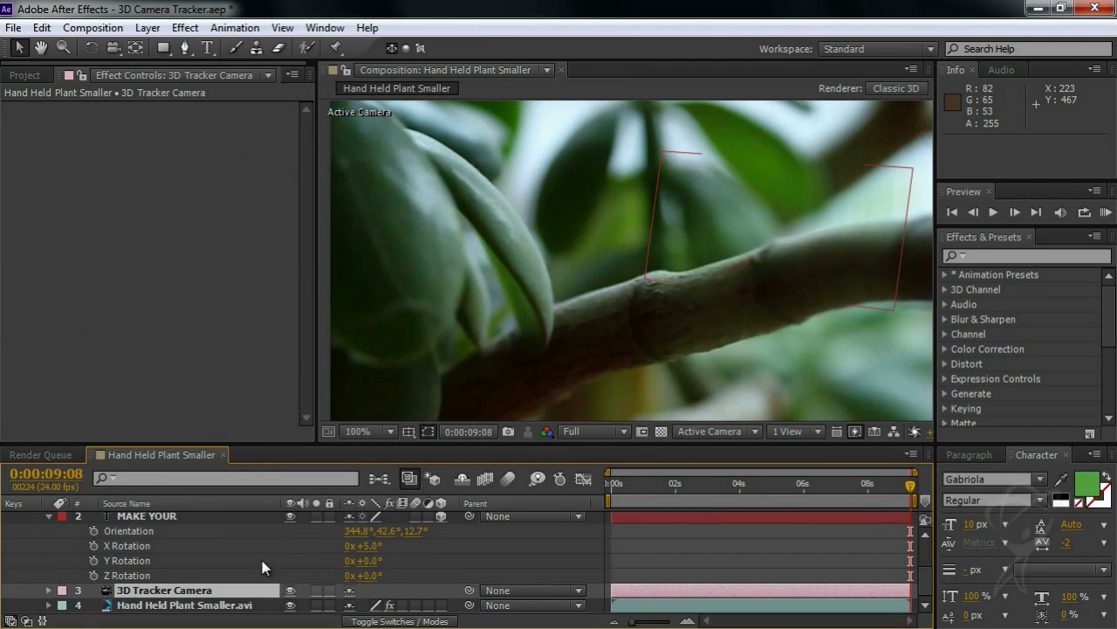
In the 3D Tracker Camera settings, set Focus Distance to 4110 mm and Blur Level to 1430%
double_click(203, 589)
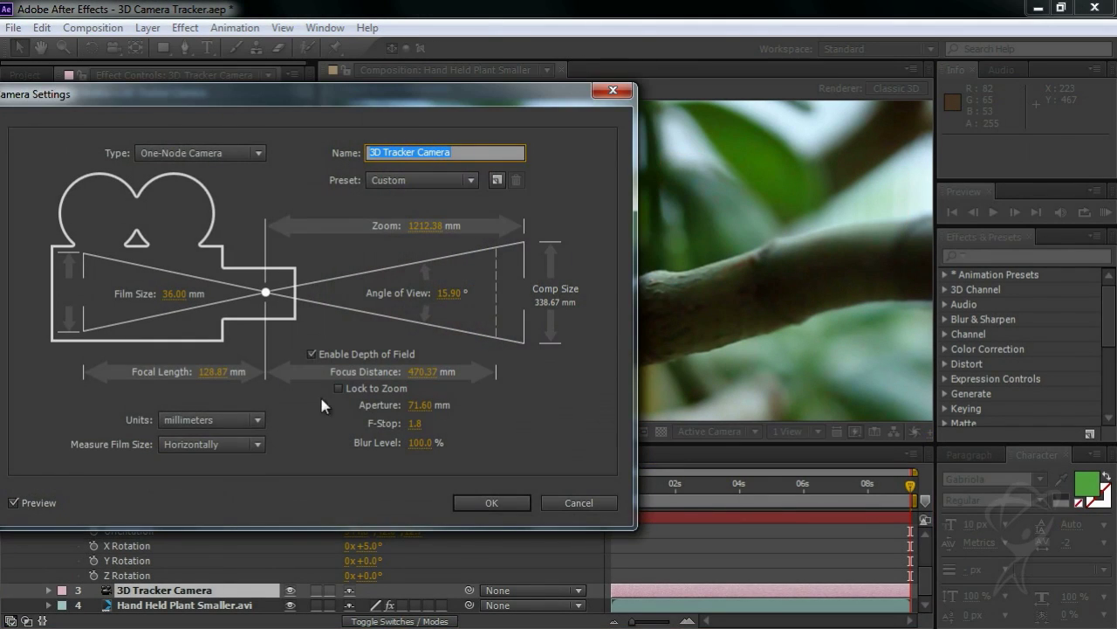
click(419, 374)
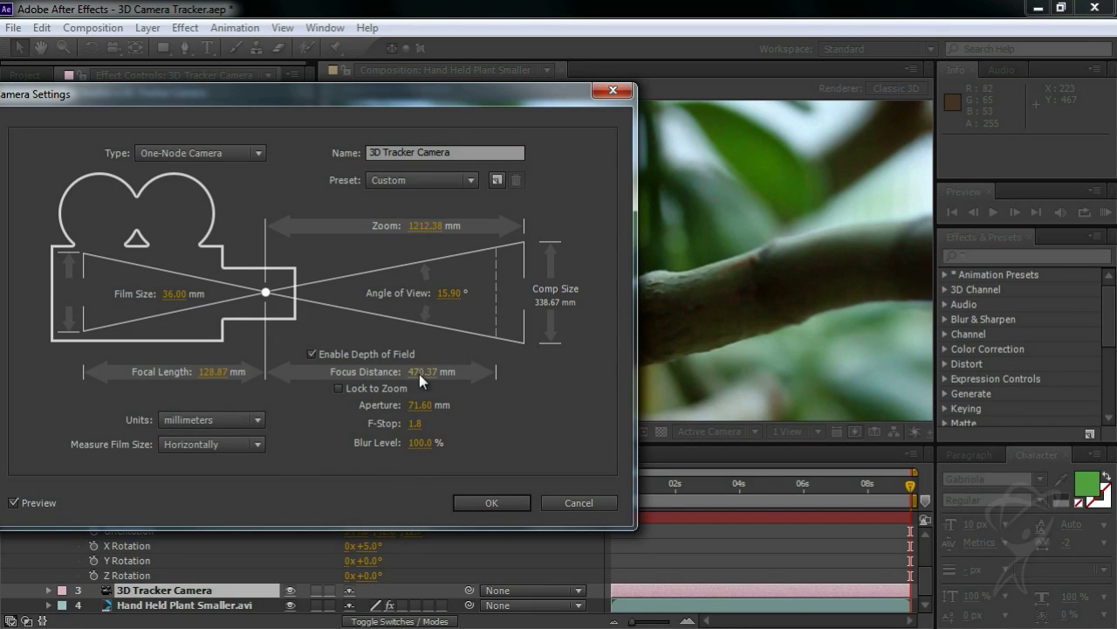
drag(449, 373, 794, 378)
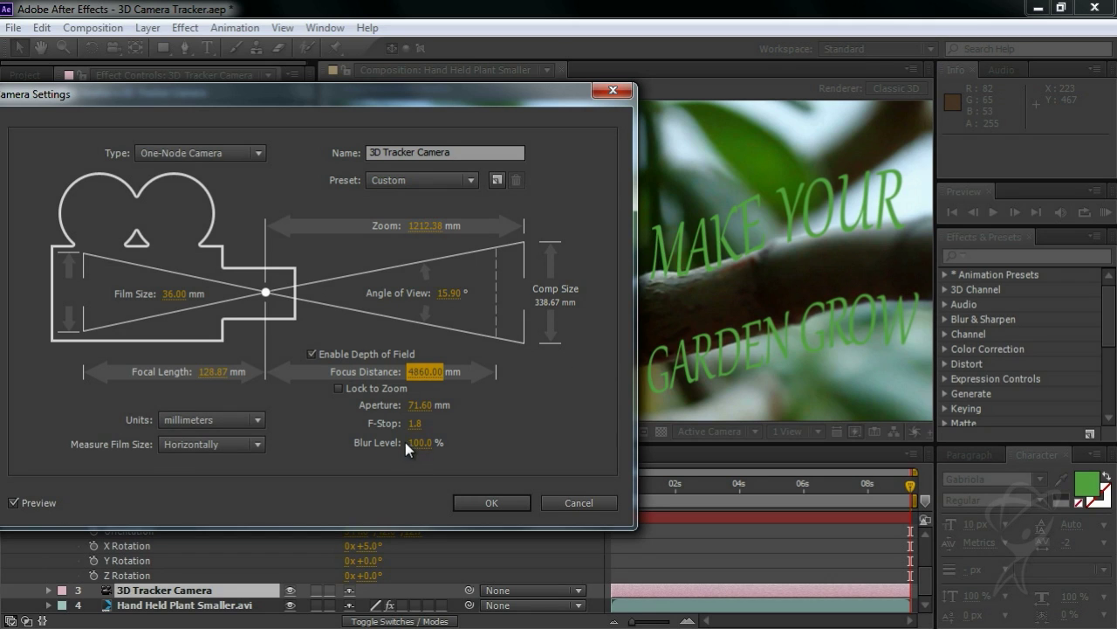
drag(414, 442, 471, 439)
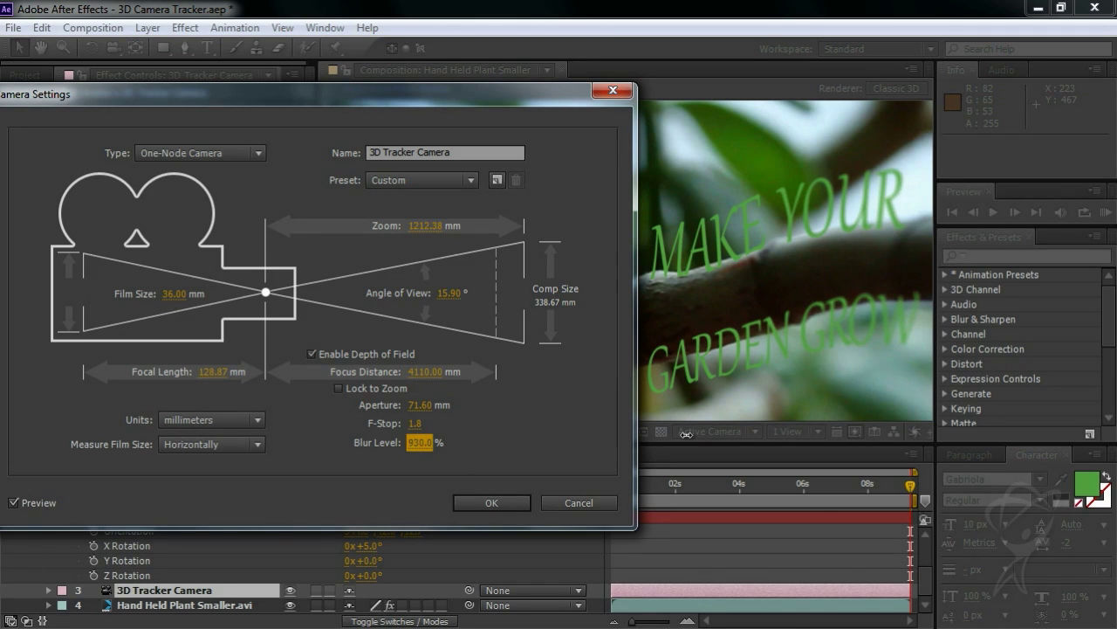
drag(748, 438, 779, 440)
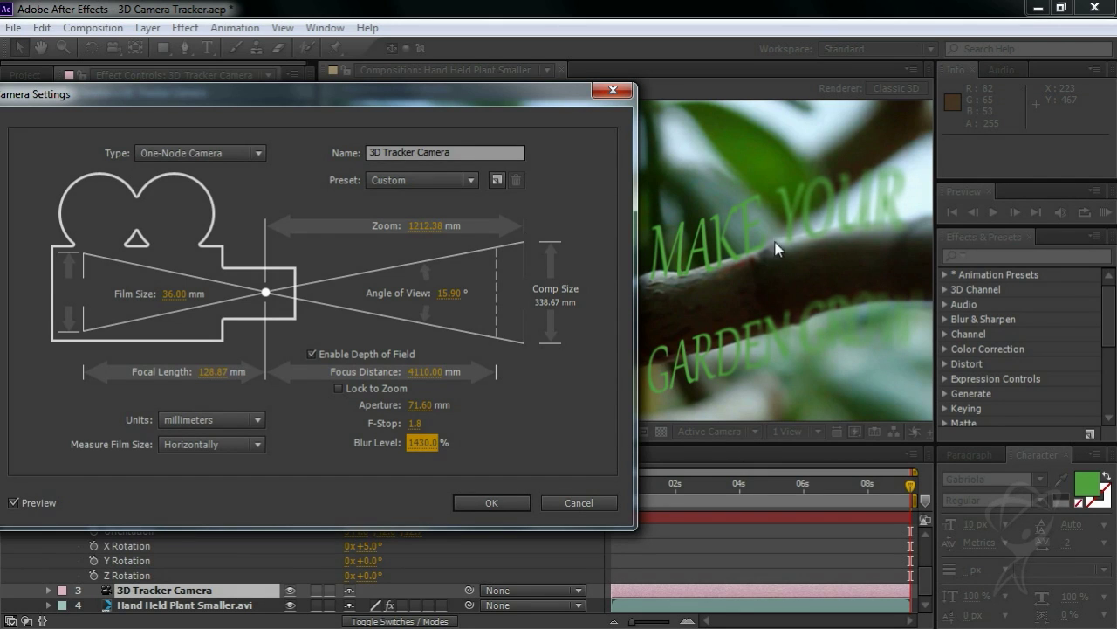
Confirm the camera's depth-of-field settings and scrub back to early frames to inspect the blurred text
click(493, 504)
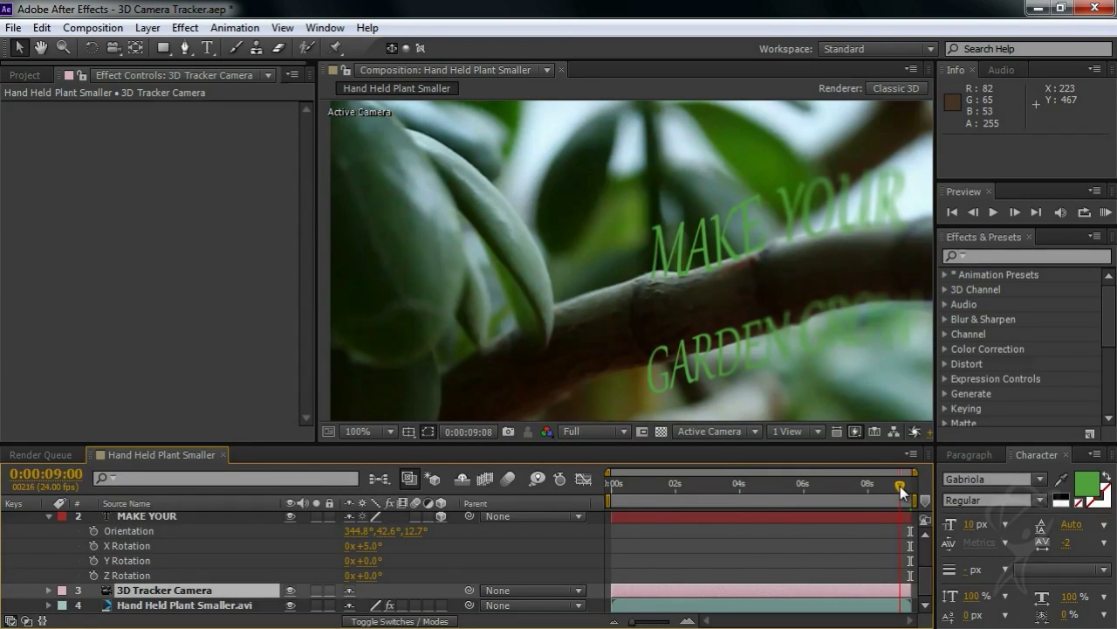
drag(902, 493, 626, 495)
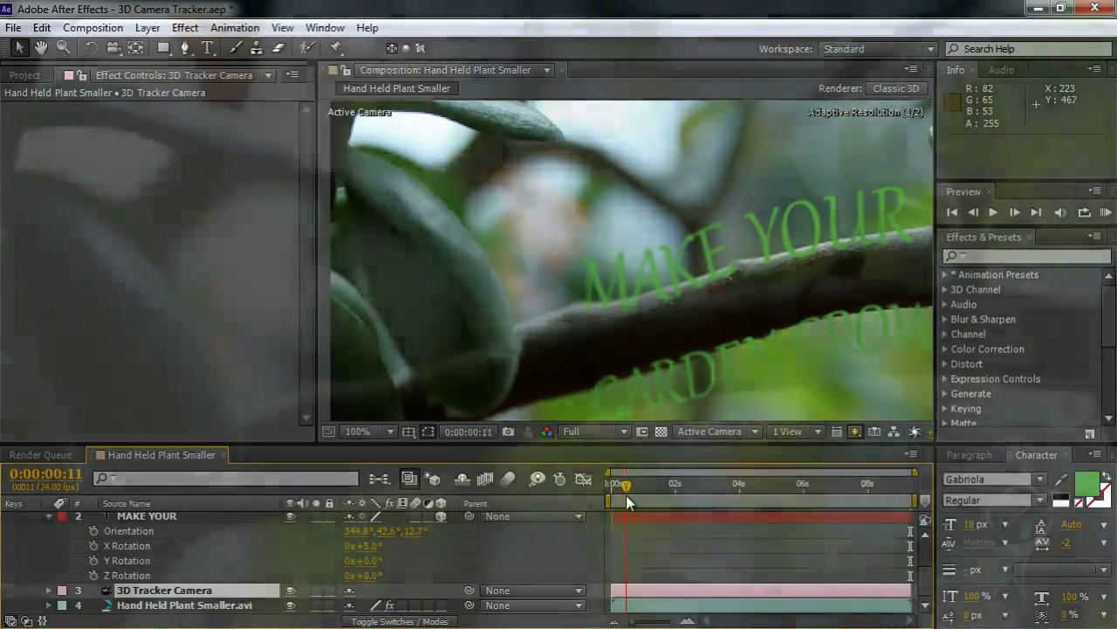